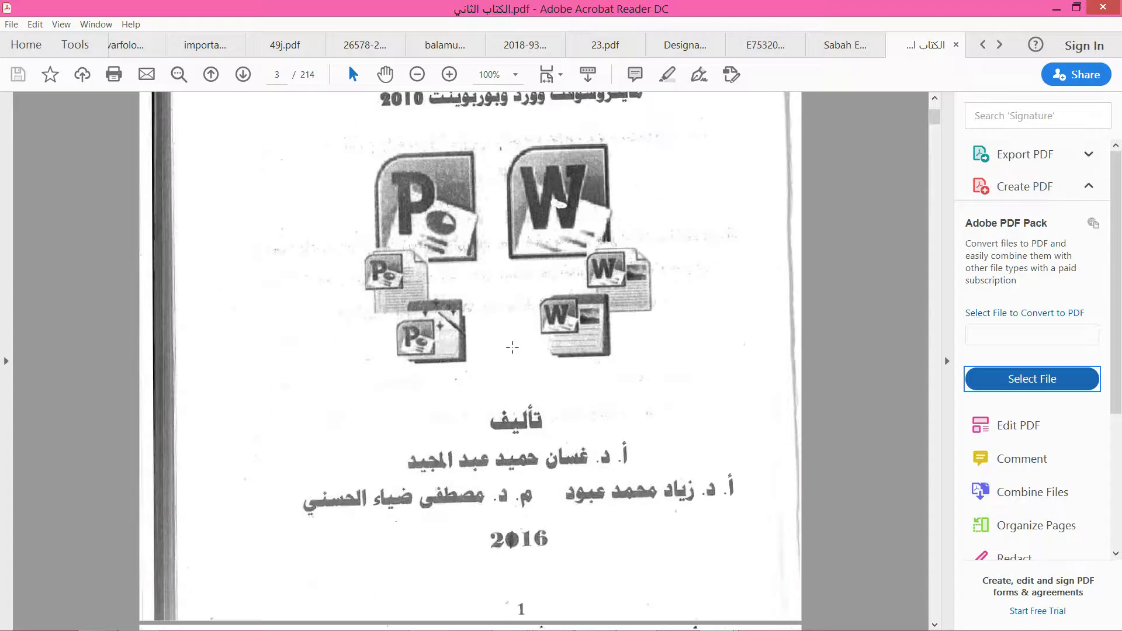
- Read through the book's opening pages up to the table of contents on page 7
scroll(512, 350, down, 15)
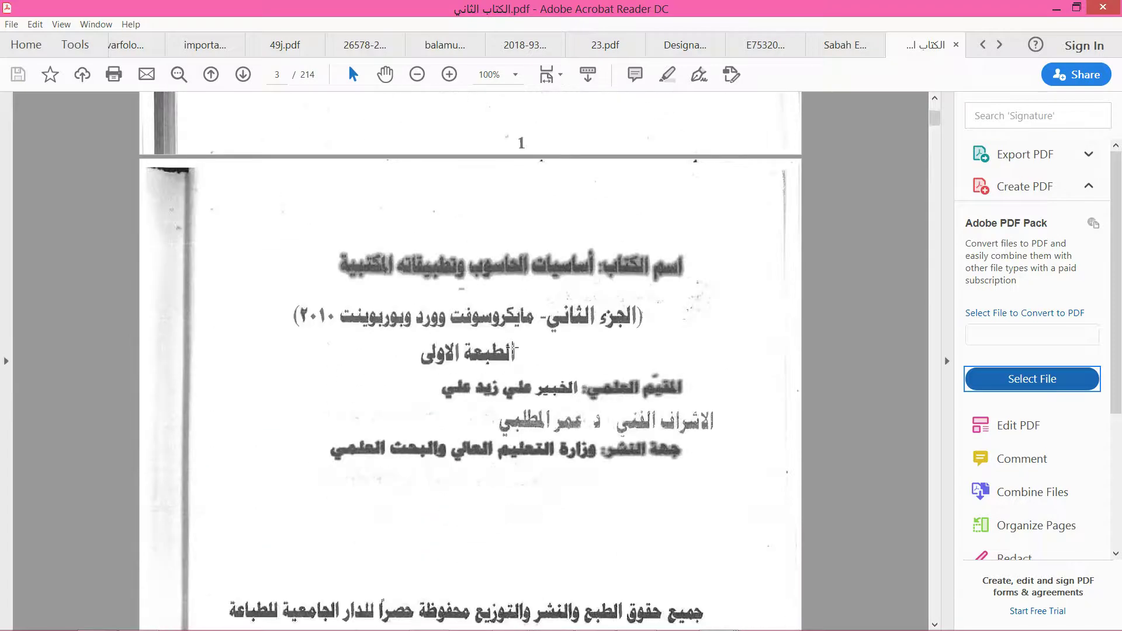
scroll(512, 349, down, 15)
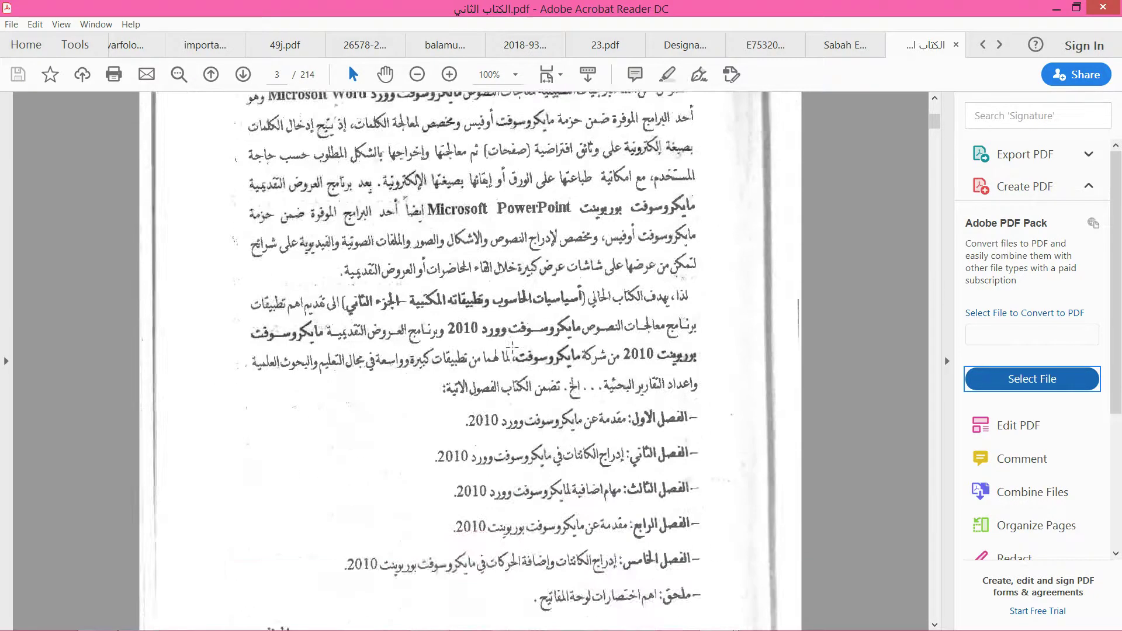
scroll(512, 348, down, 15)
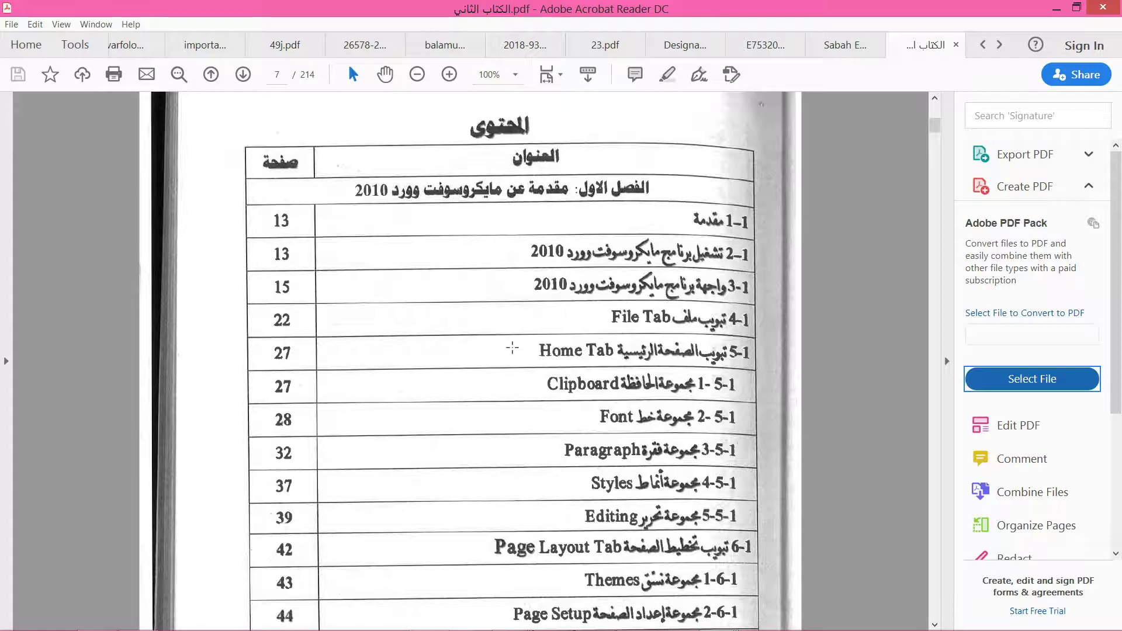
scroll(512, 349, down, 1)
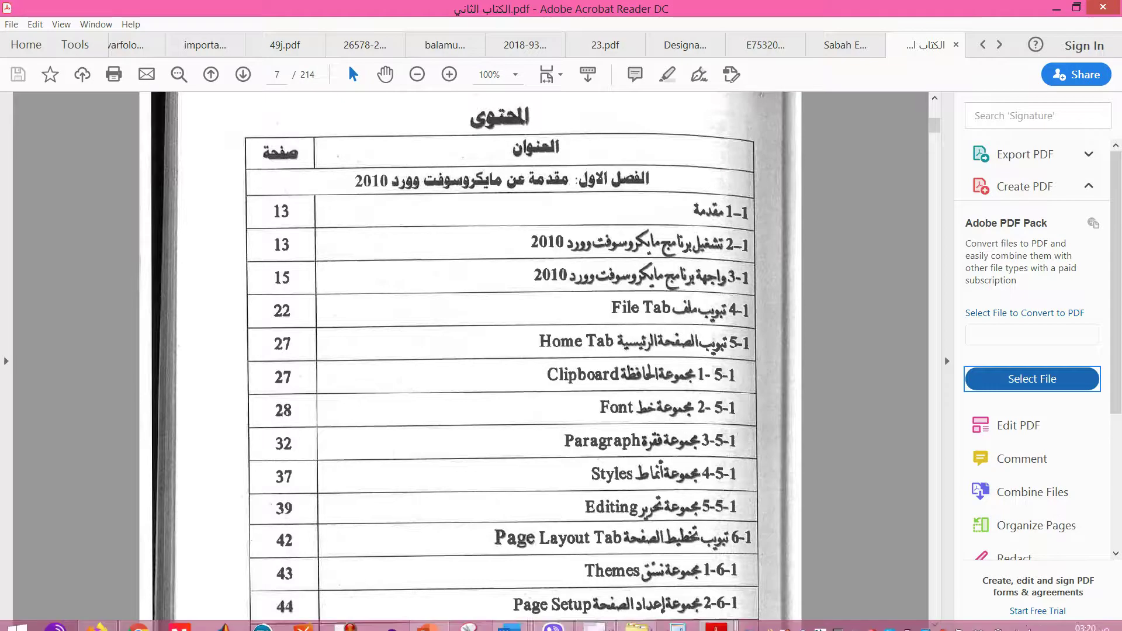
- Search the computer for "microsoft" to locate Microsoft Word 2010, replacing the first query "micosft wor", and leave the search
mouse_move(594, 617)
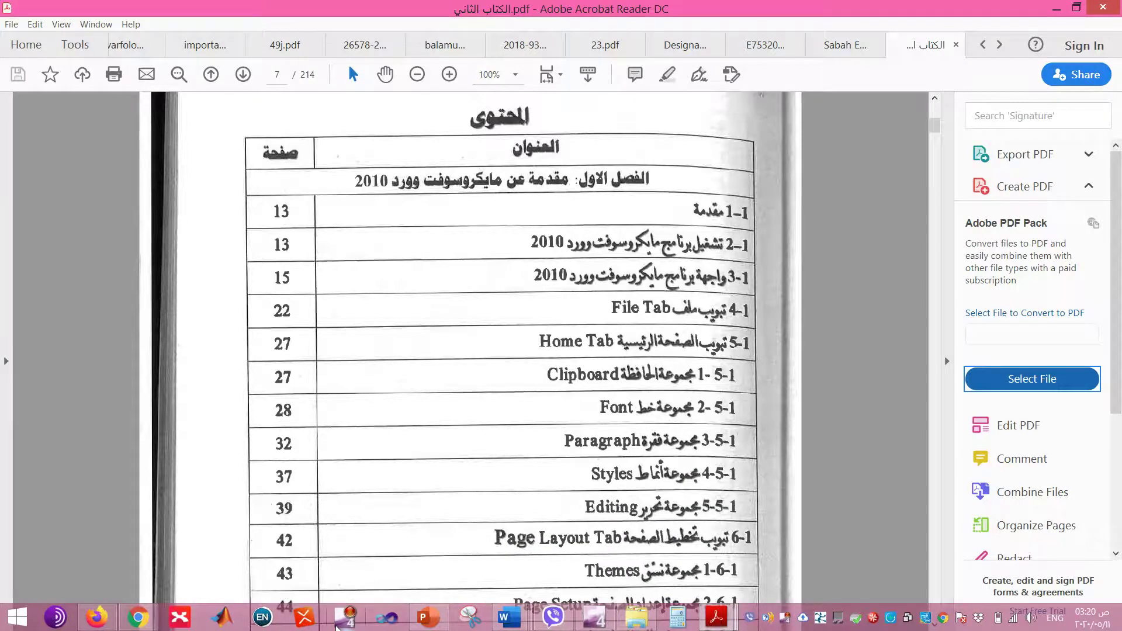
click(14, 623)
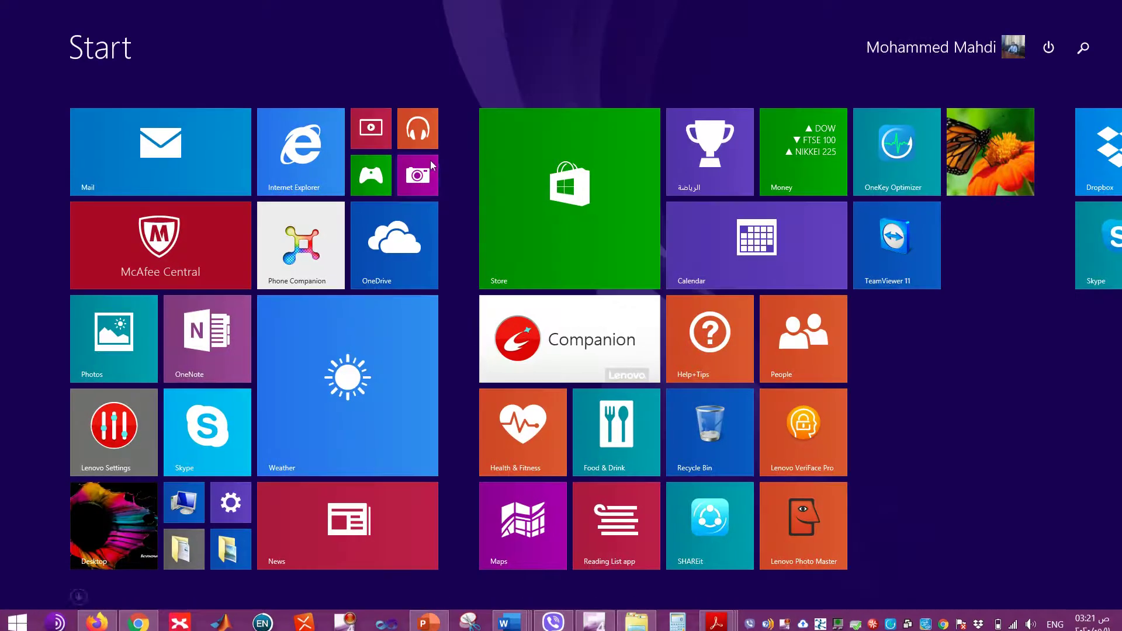
click(1083, 46)
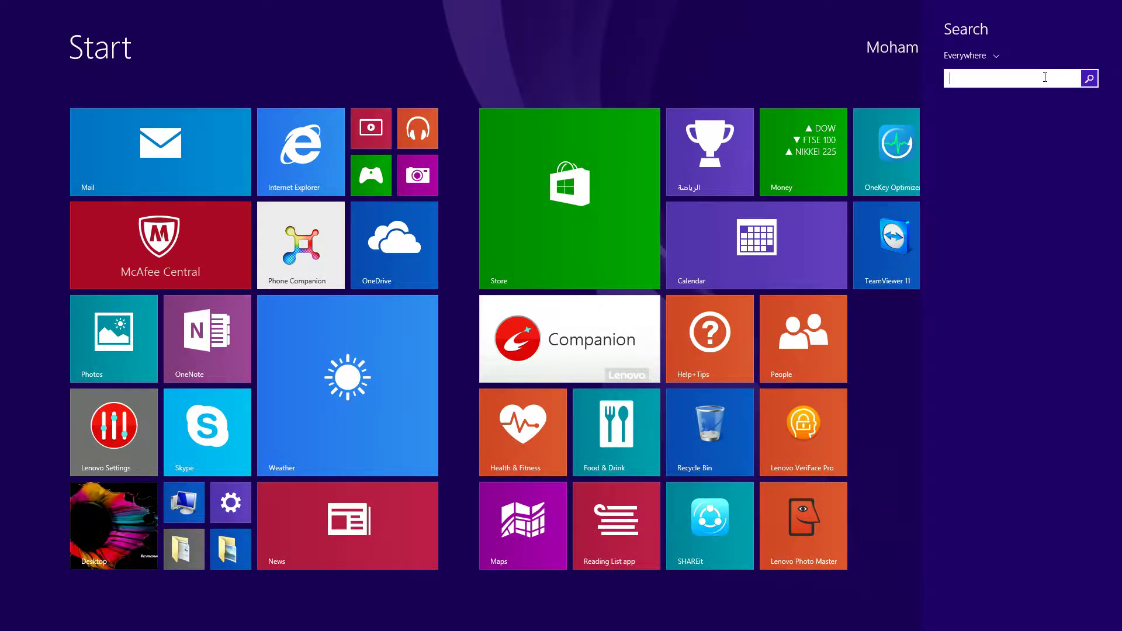
text(micosft)
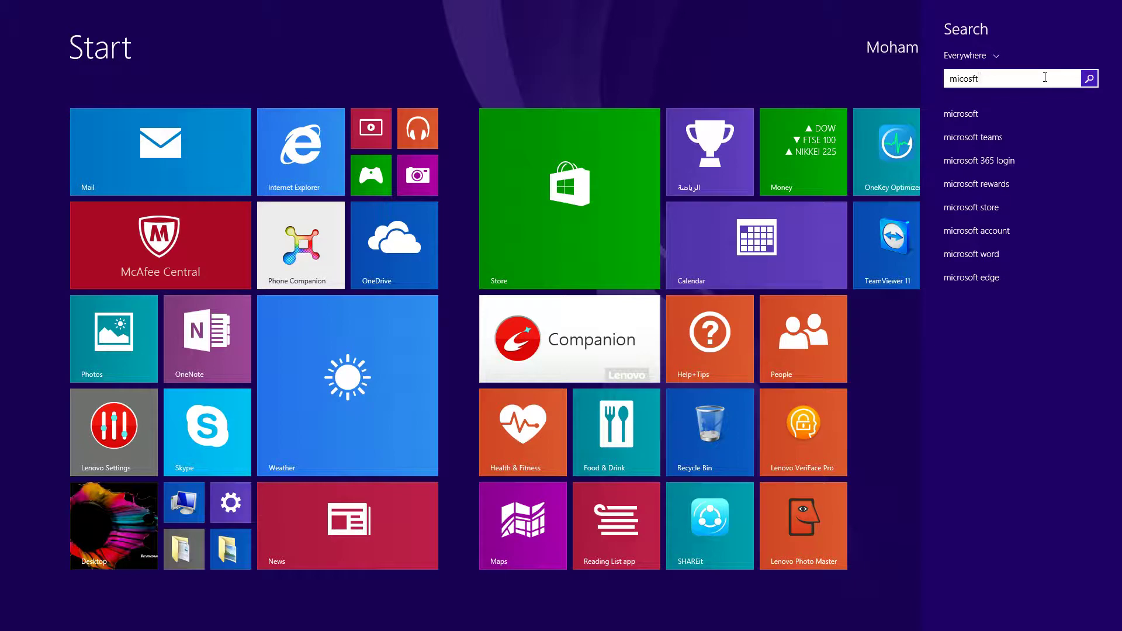
text( wor)
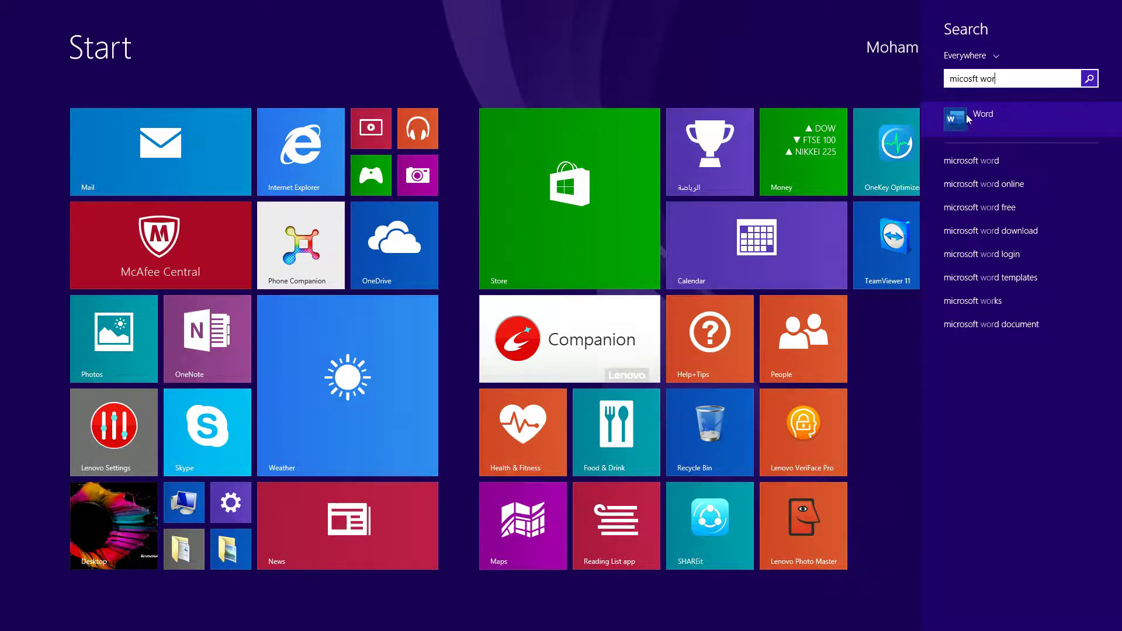
click(999, 81)
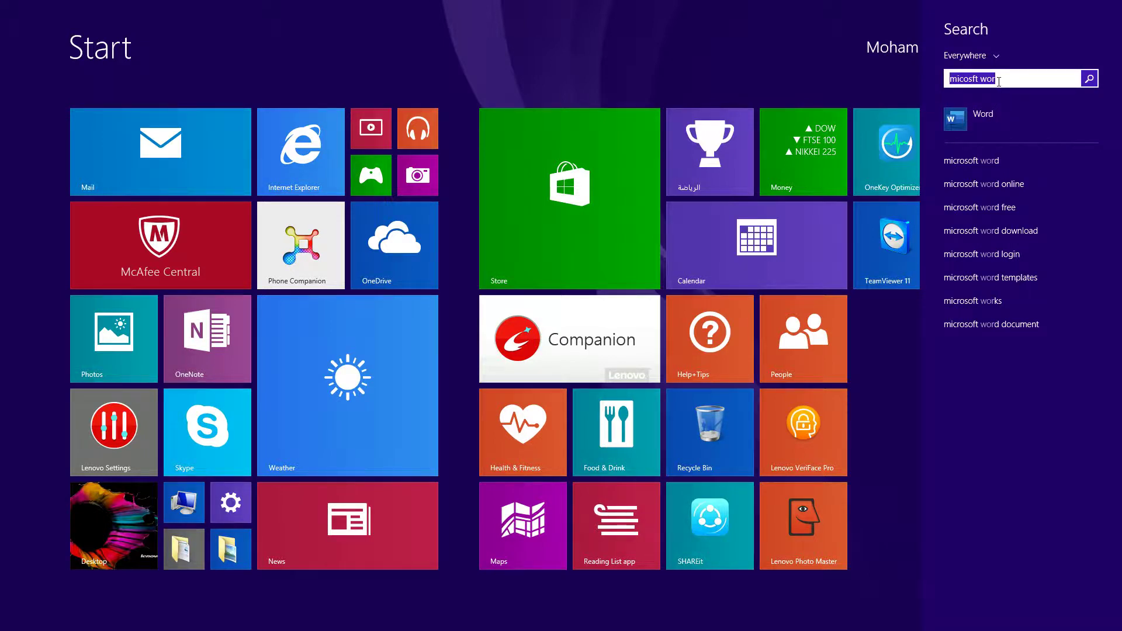
key(BackSpace)
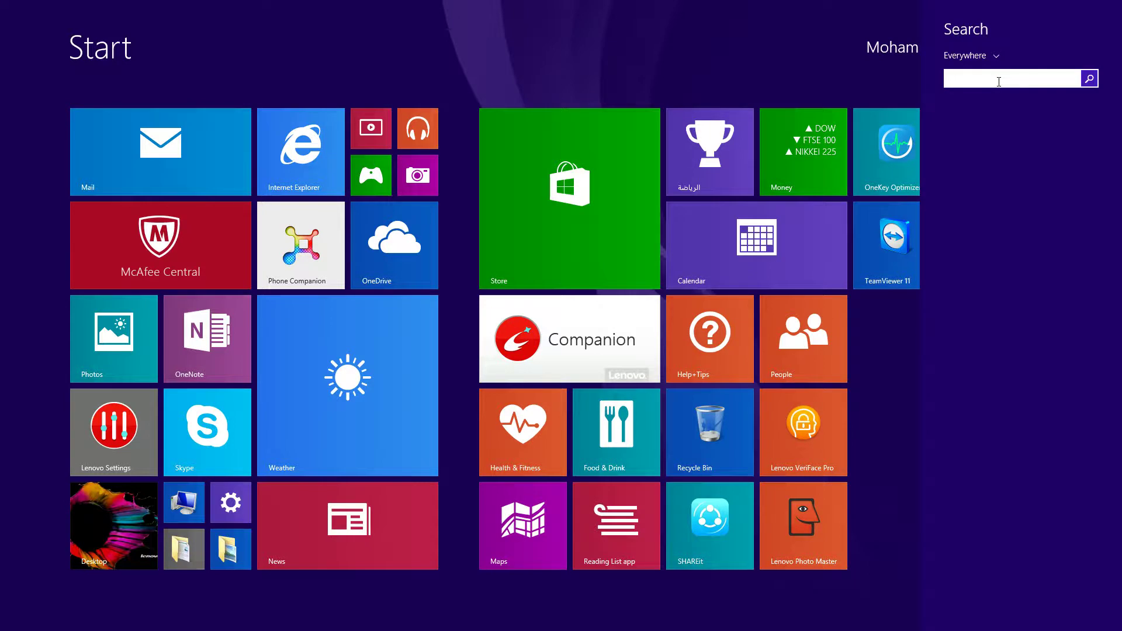
text(microsoft Word 2010)
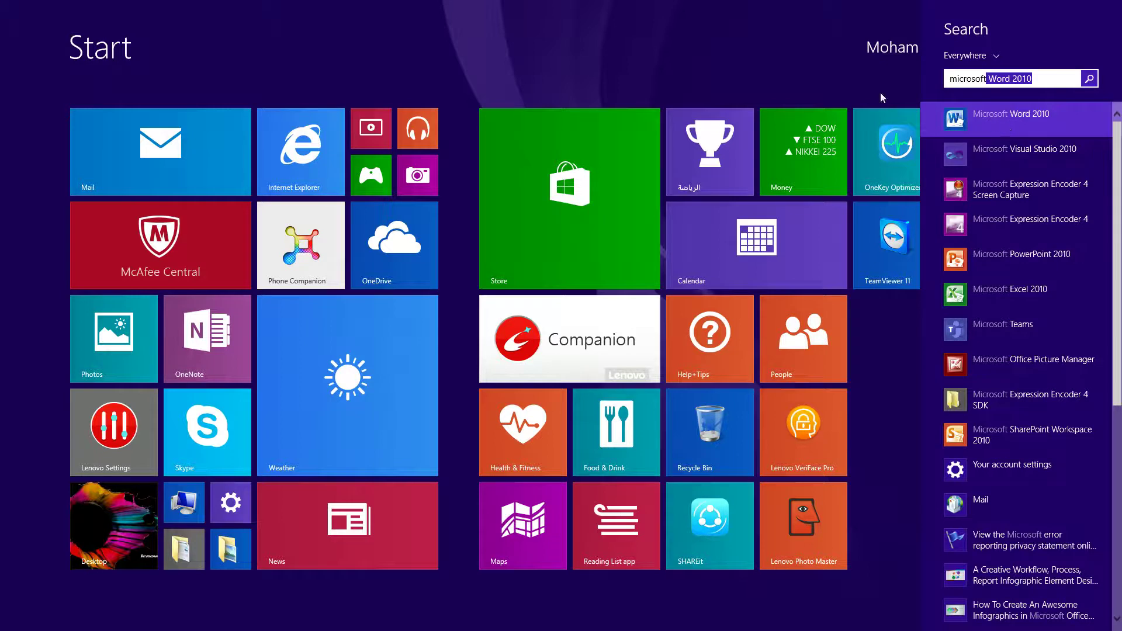
click(860, 85)
key(super)
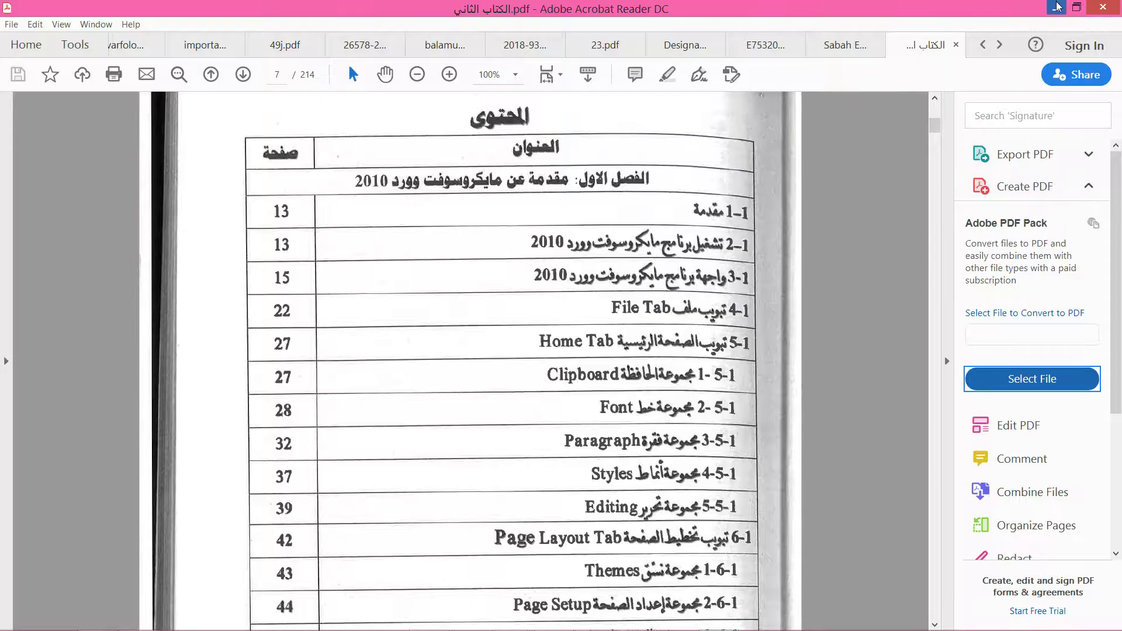
- Minimize the PDF window and view the file types that can be created on the desktop, including Microsoft Word Document
click(1058, 7)
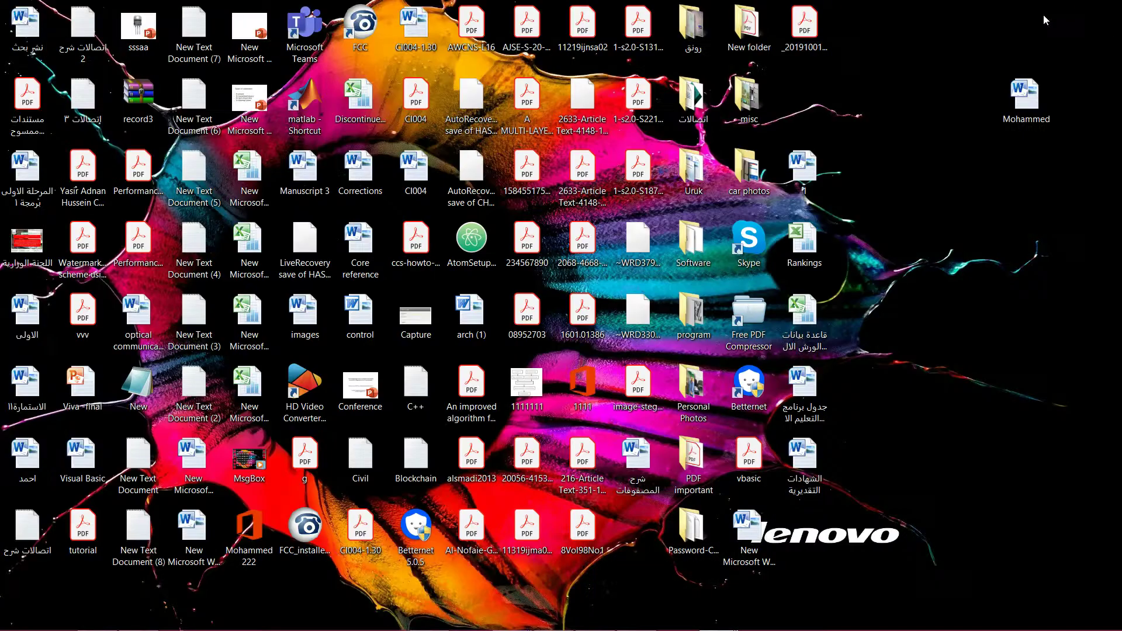
right_click(923, 117)
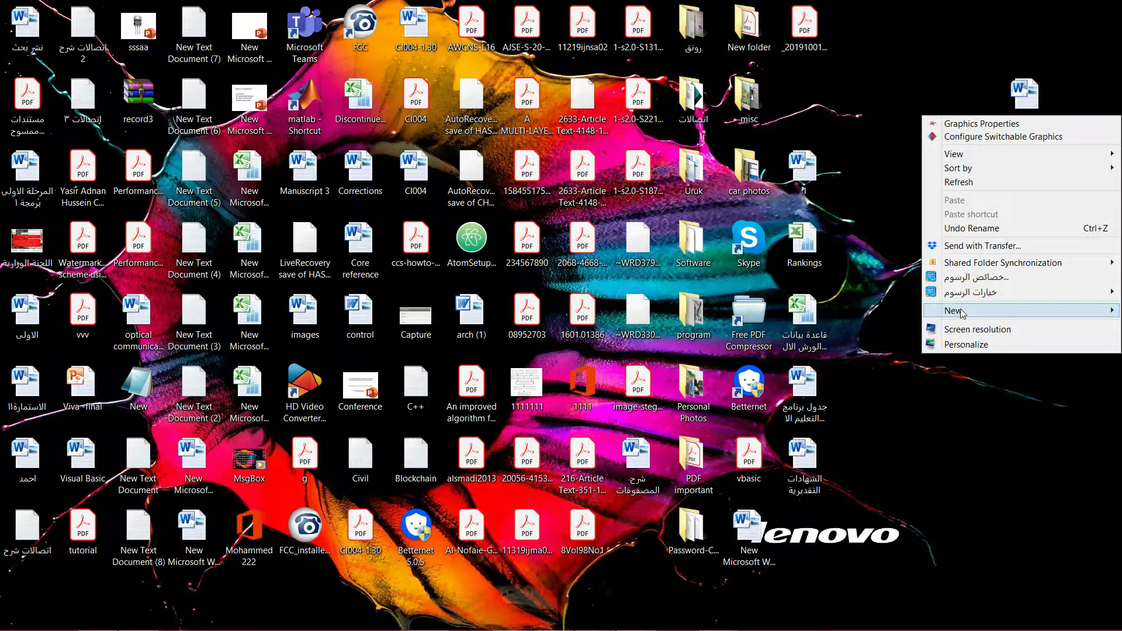
mouse_move(961, 314)
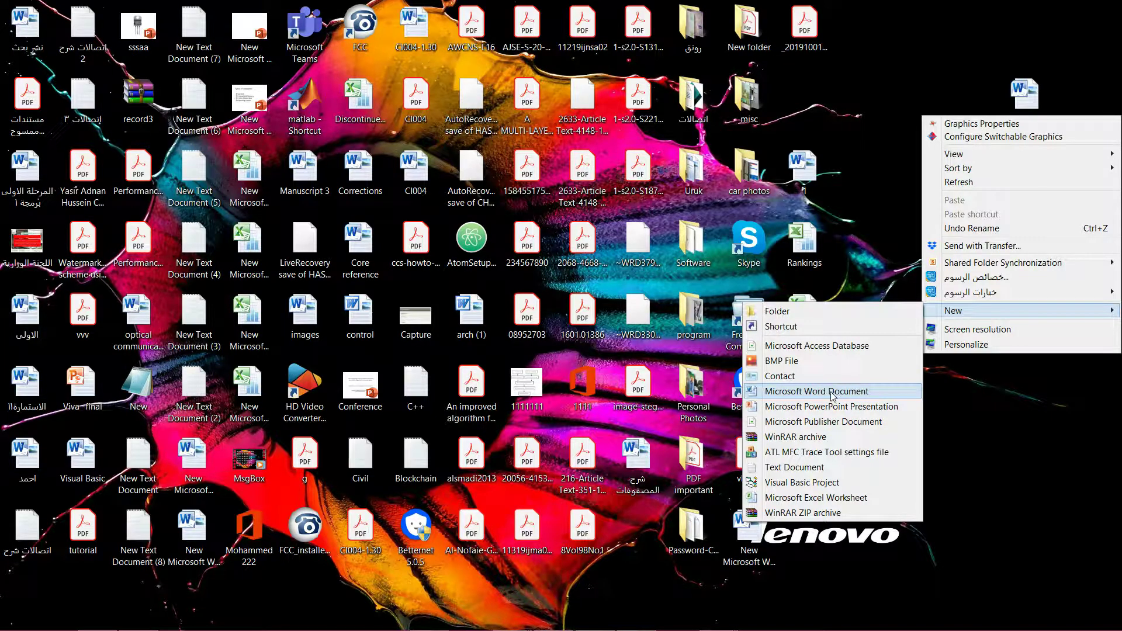
click(951, 404)
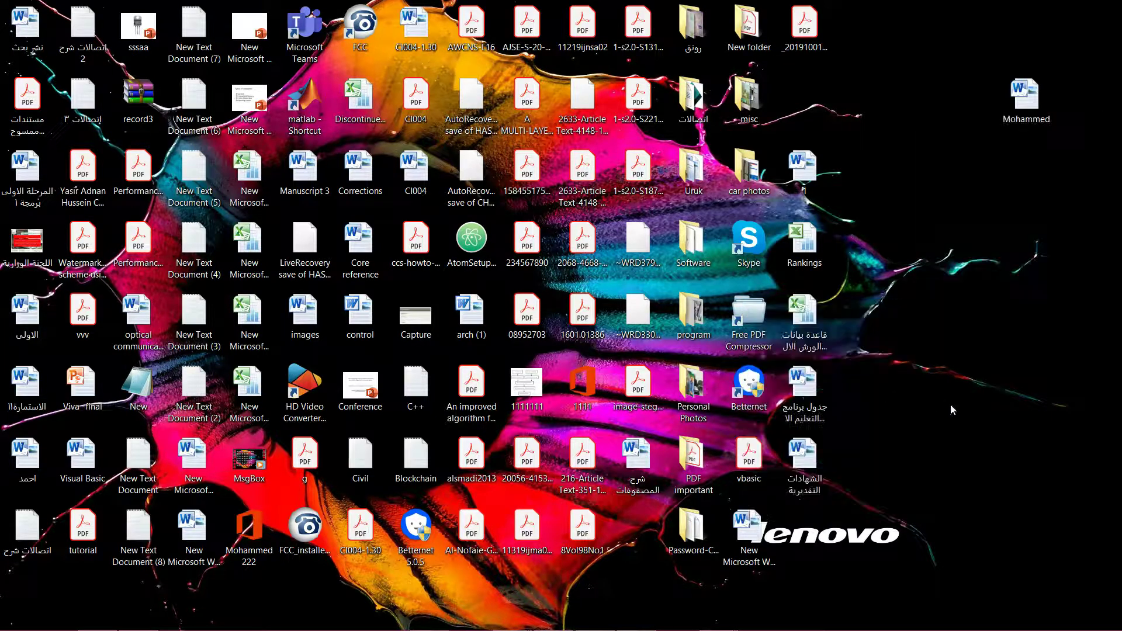
right_click(901, 207)
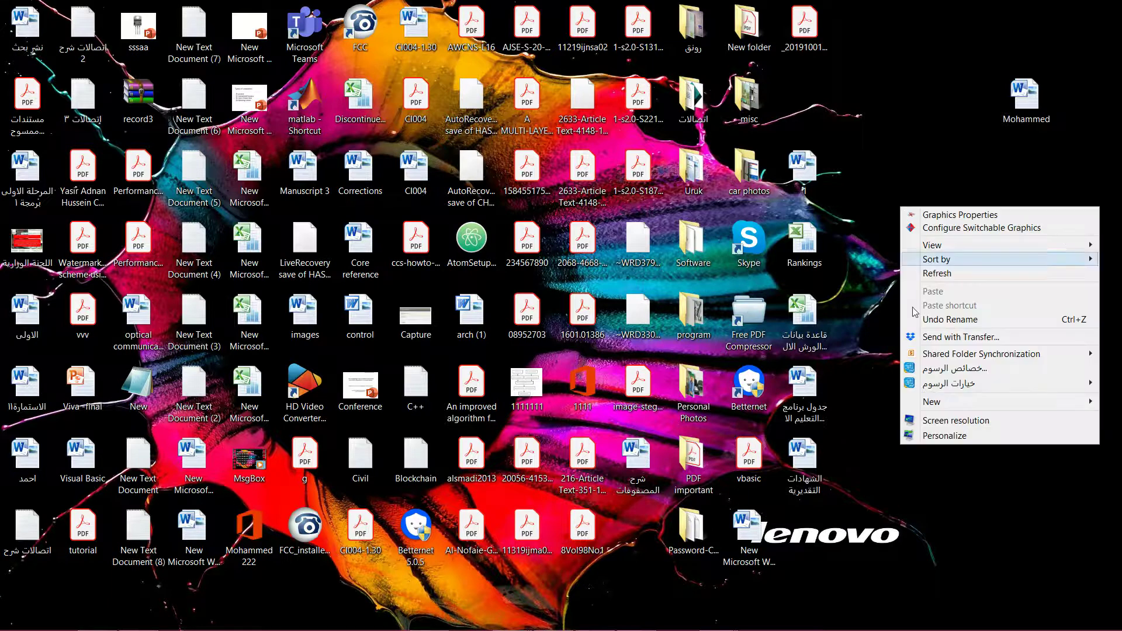
mouse_move(934, 401)
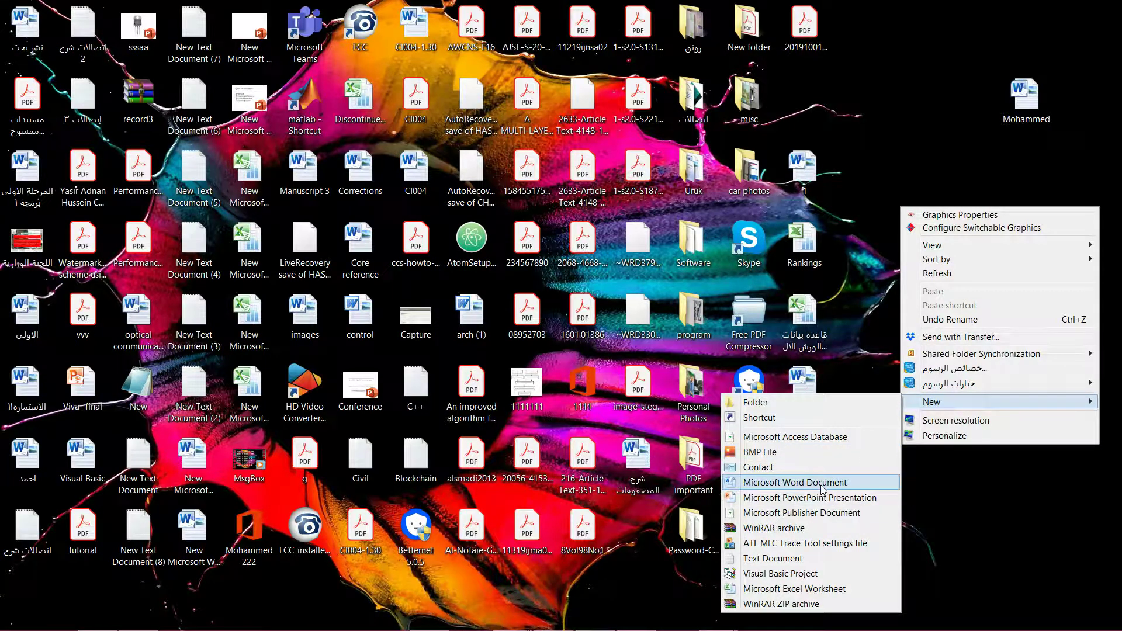
click(956, 491)
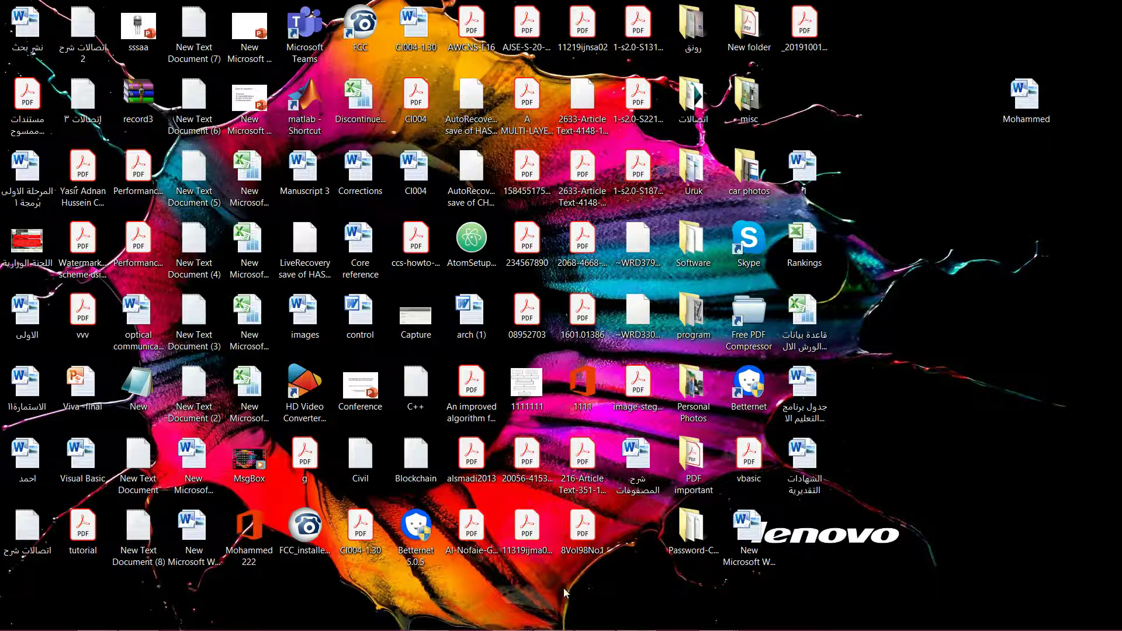
- Create a new Microsoft Word document on the empty area of the desktop
mouse_move(556, 630)
mouse_move(57, 310)
right_click(883, 325)
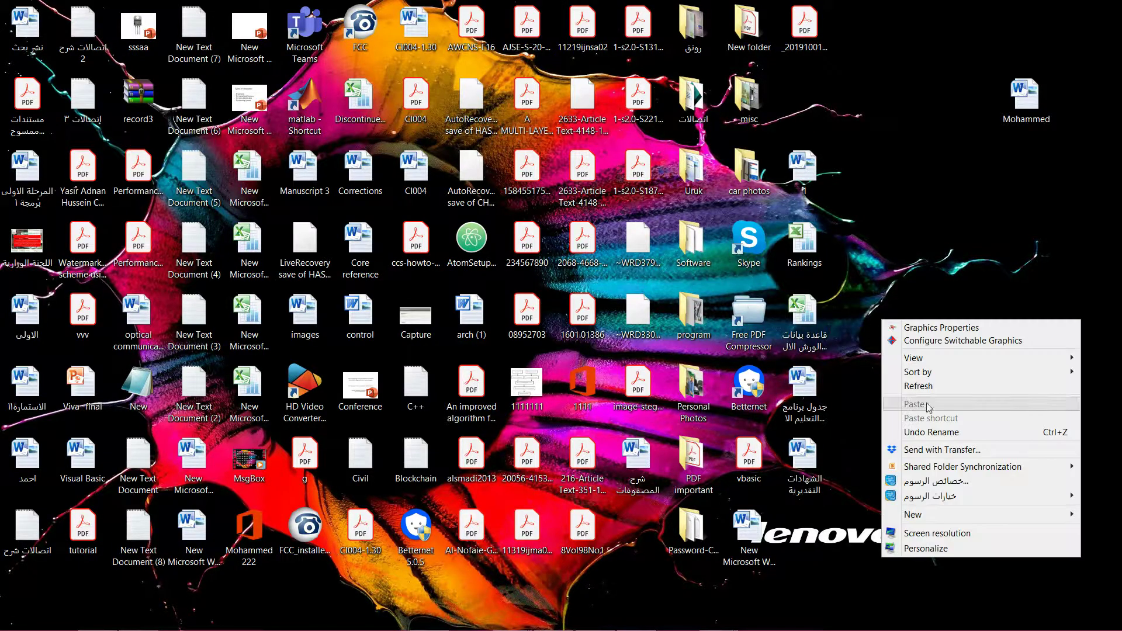
mouse_move(929, 518)
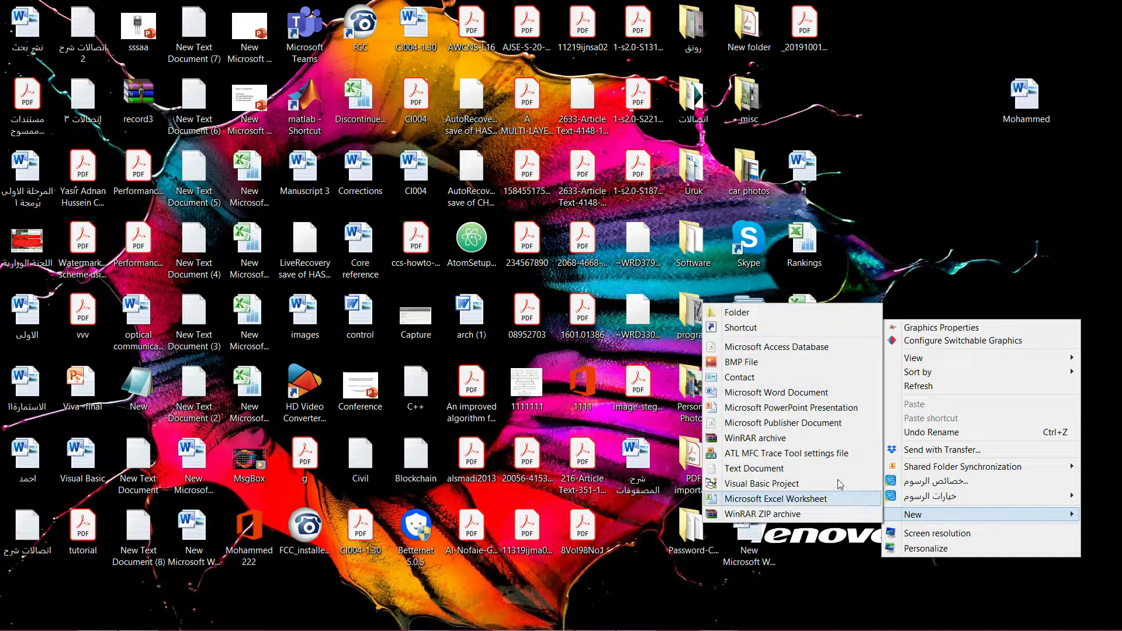
click(816, 396)
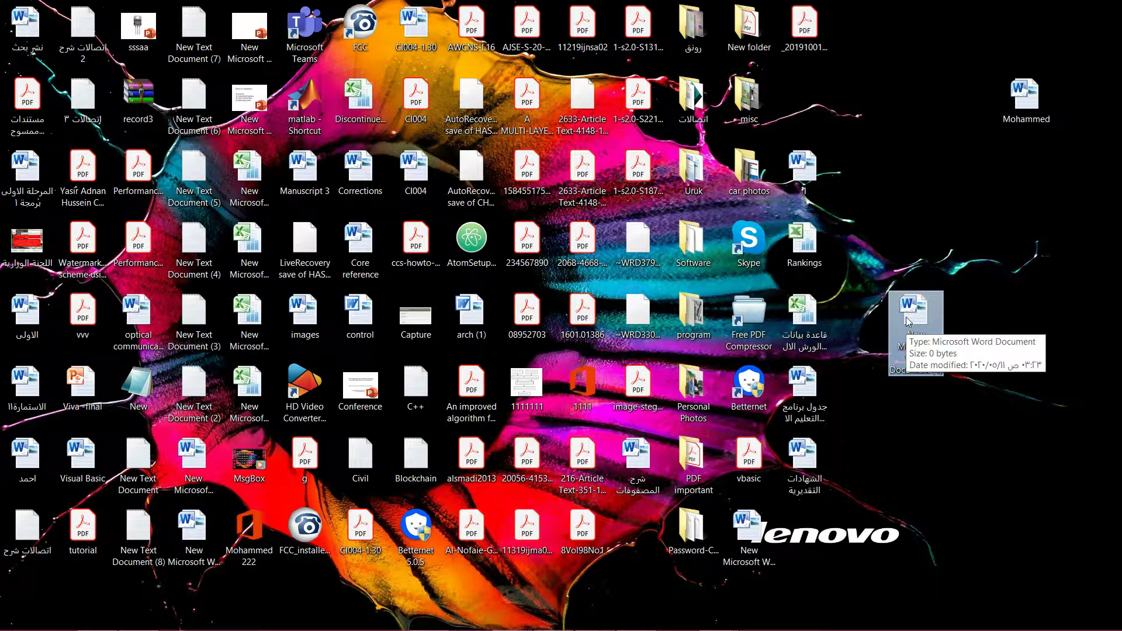
- Open the new Word document from the desktop and maximize its window
double_click(908, 322)
right_click(899, 307)
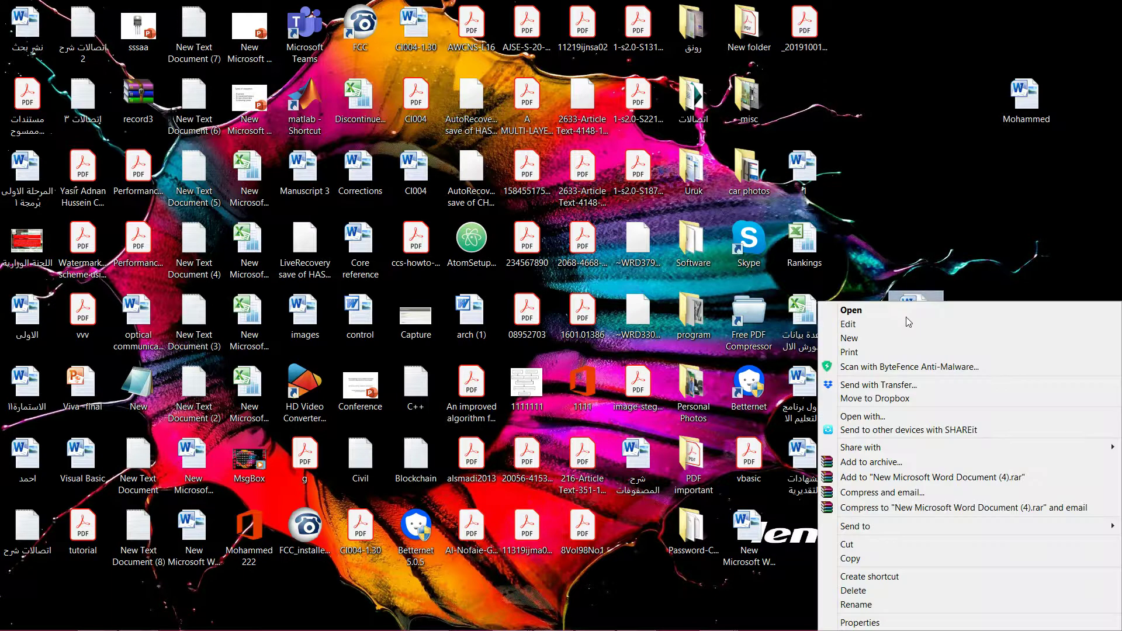
click(899, 307)
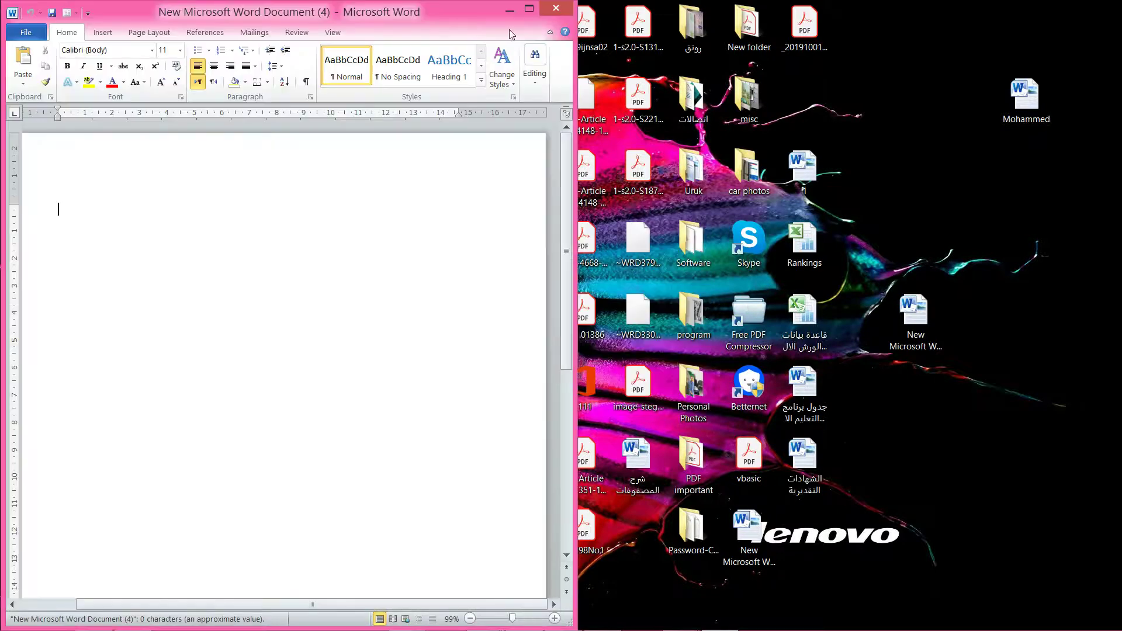
click(528, 9)
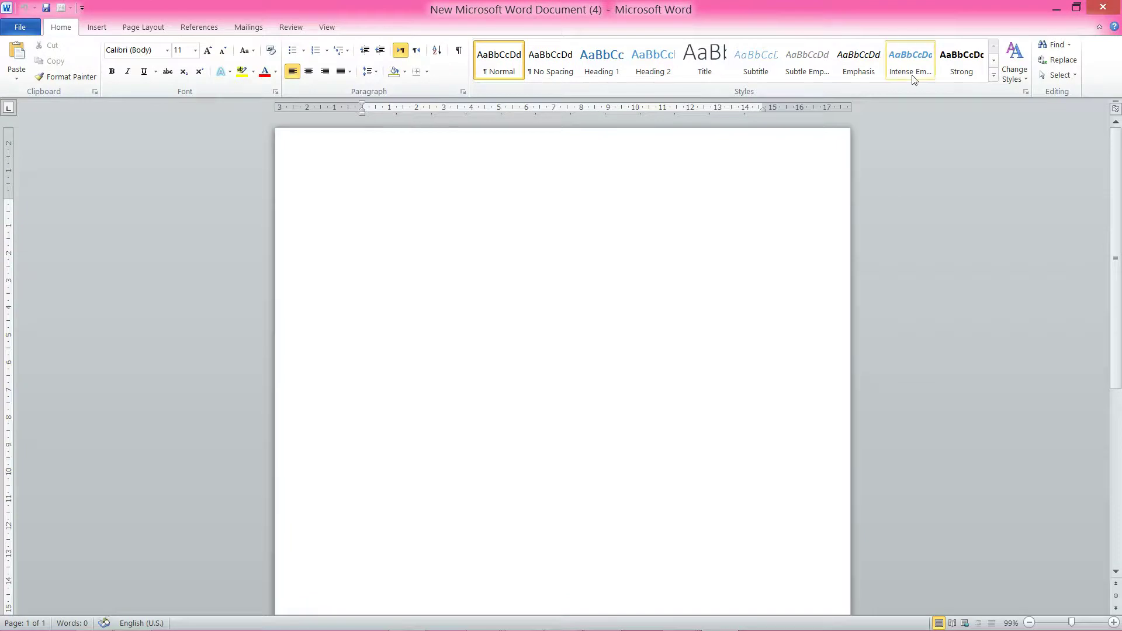
- Minimize the Word document and review the desktop's list of new file types again
click(1056, 10)
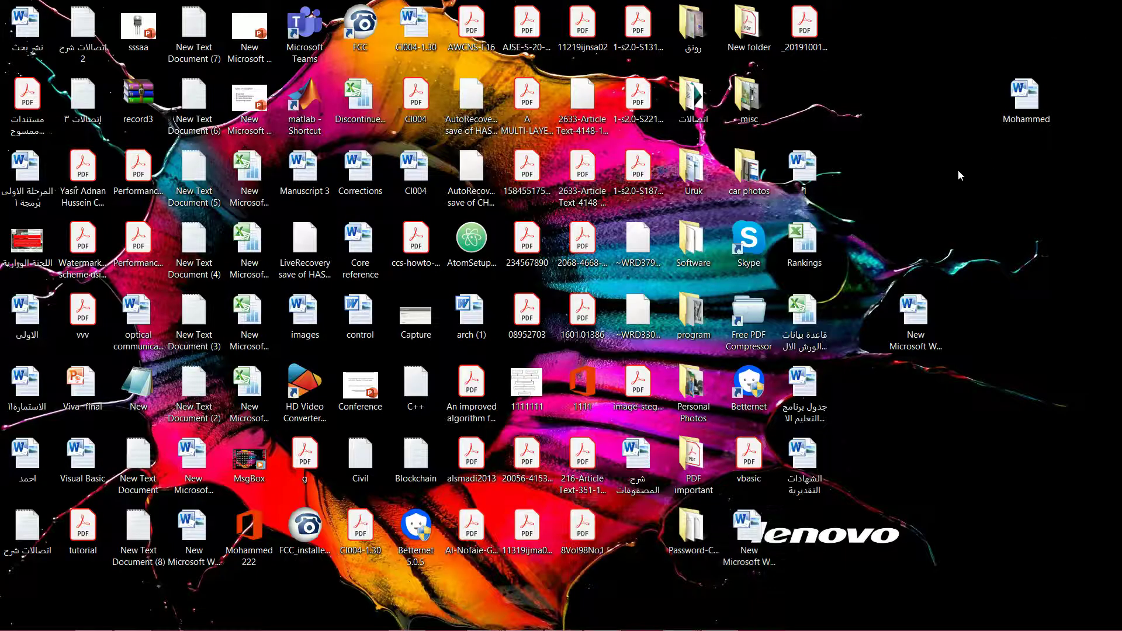
right_click(958, 170)
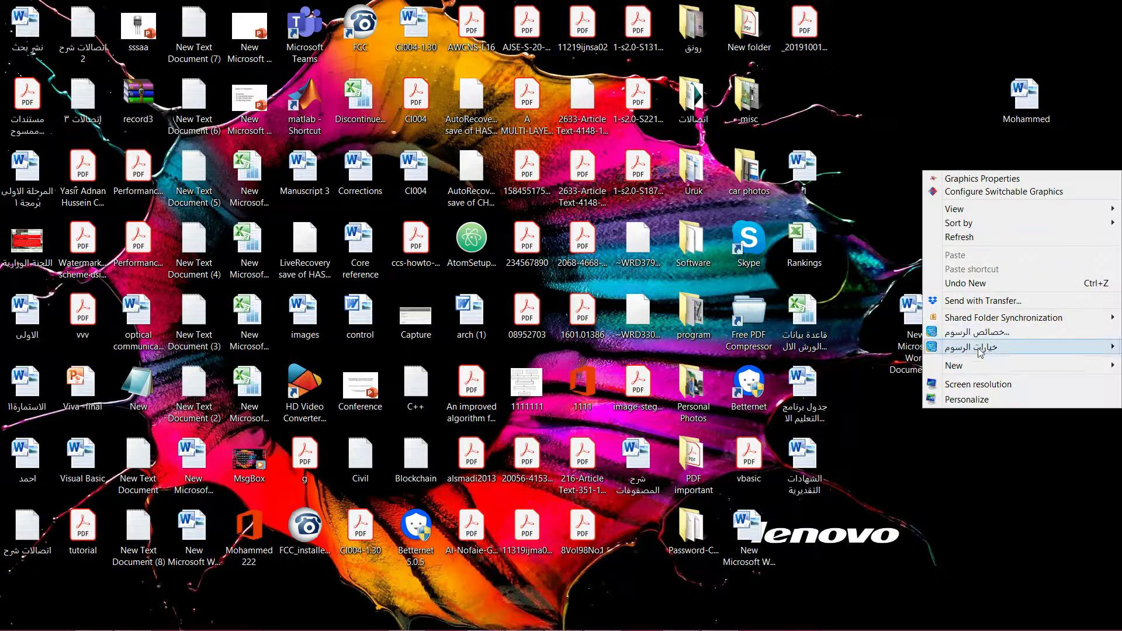
mouse_move(982, 368)
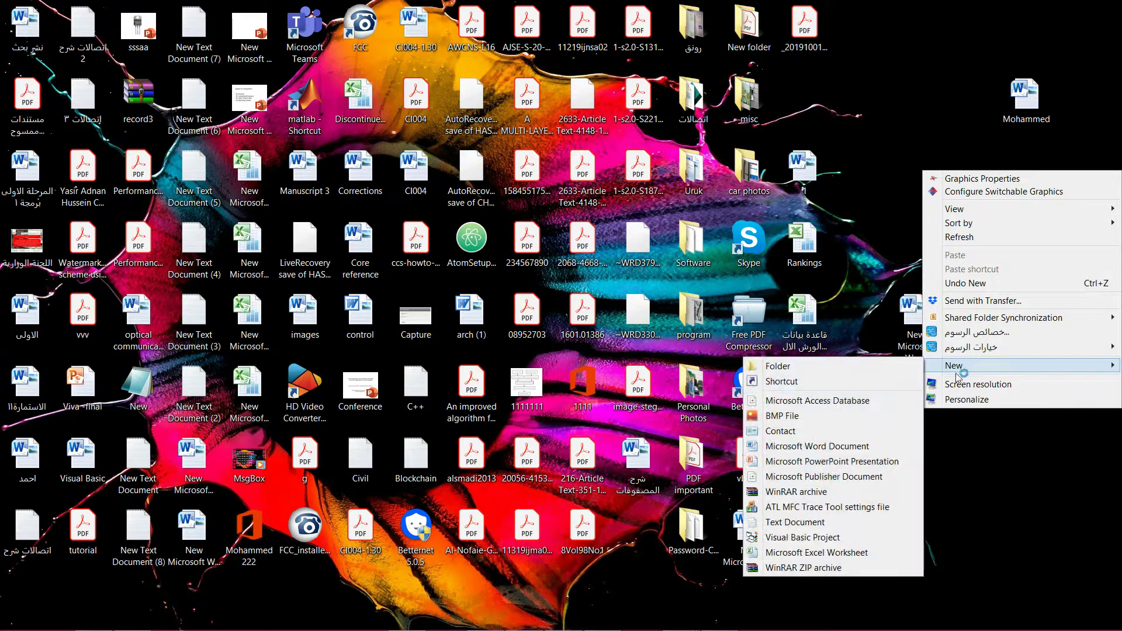
click(858, 451)
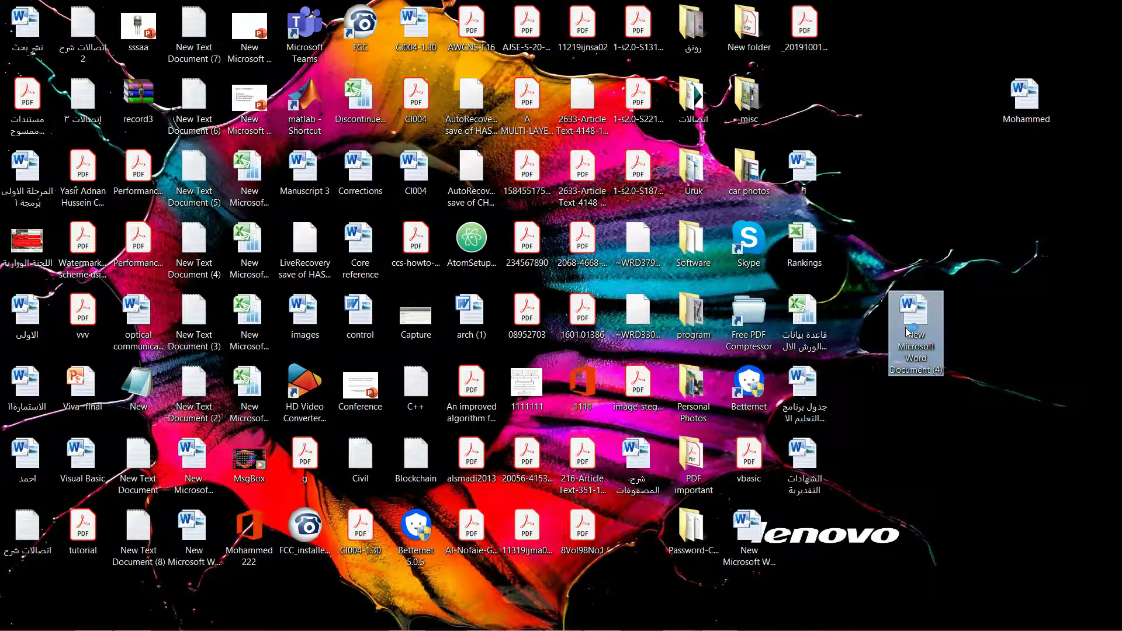
- Switch to the blank Document1 in the newer Word version and show its file information page
click(482, 617)
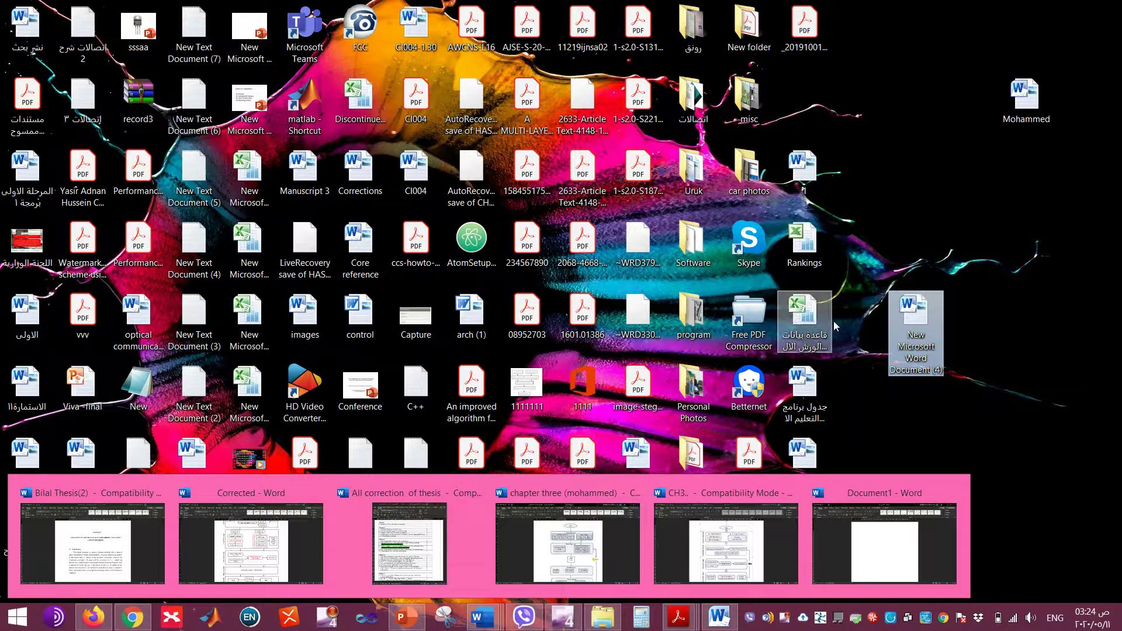
click(881, 217)
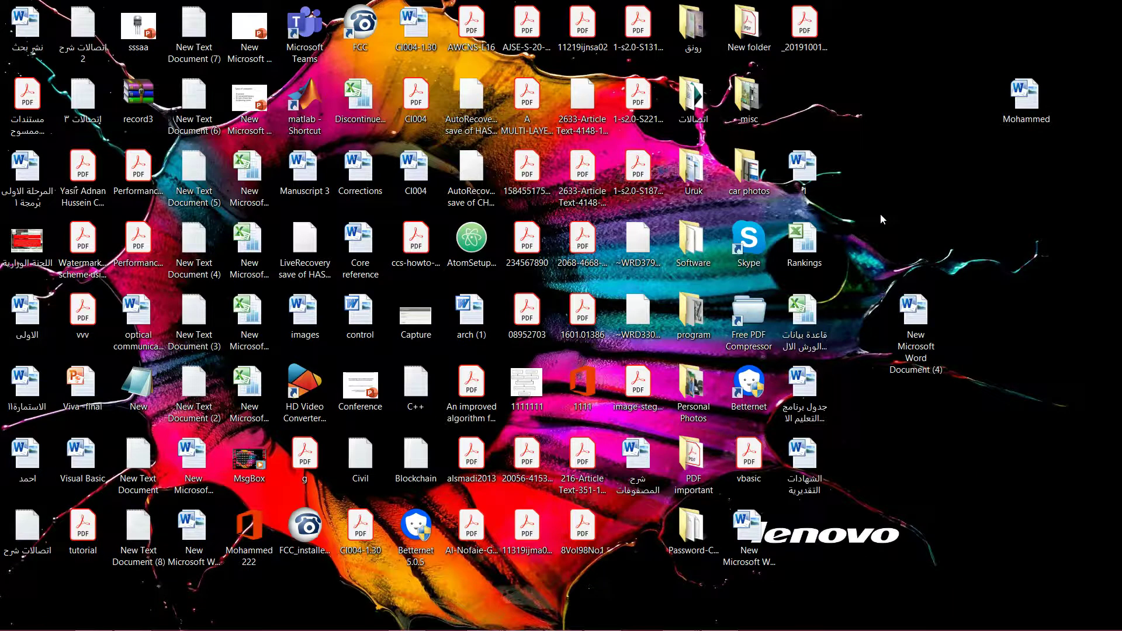
mouse_move(496, 629)
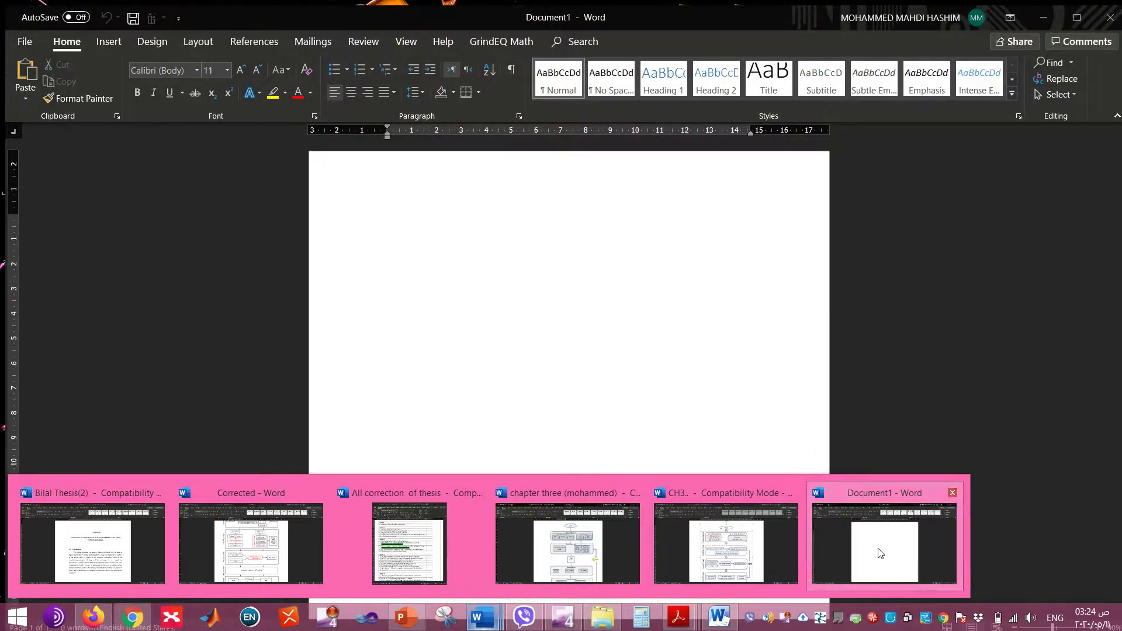
click(878, 548)
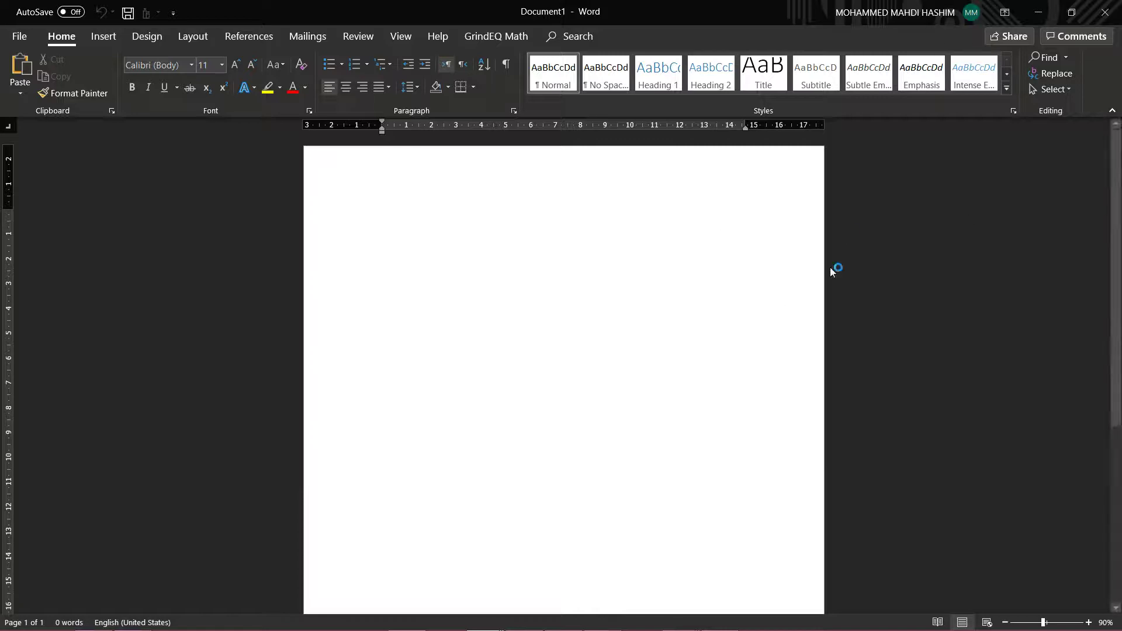
click(24, 37)
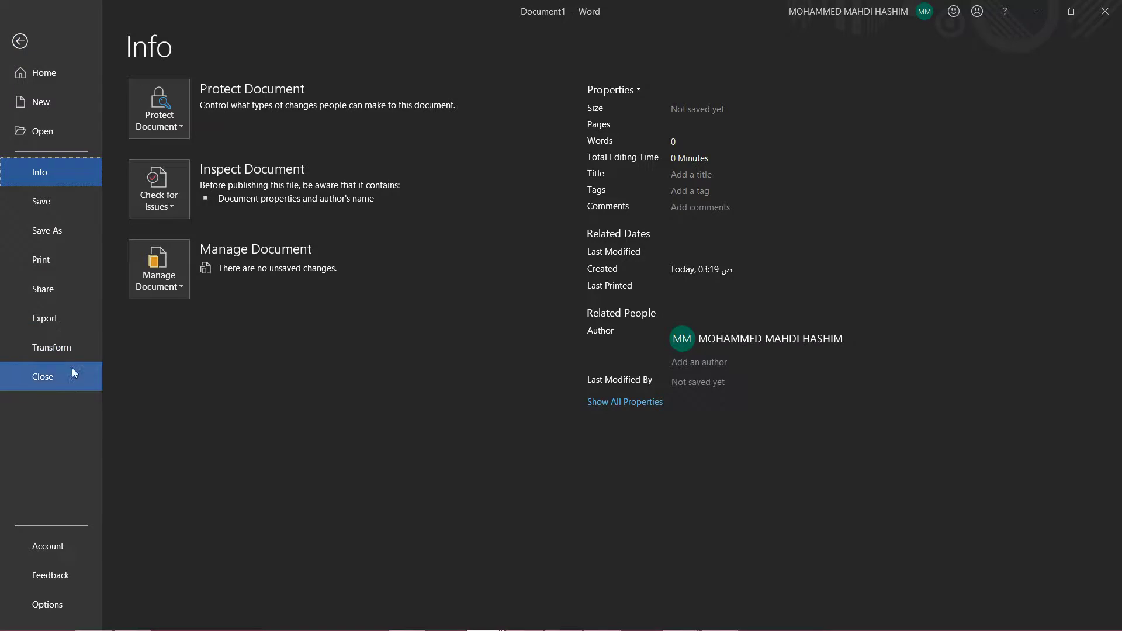
- Set the Office theme to Colorful in Word's general options and apply the change
click(57, 606)
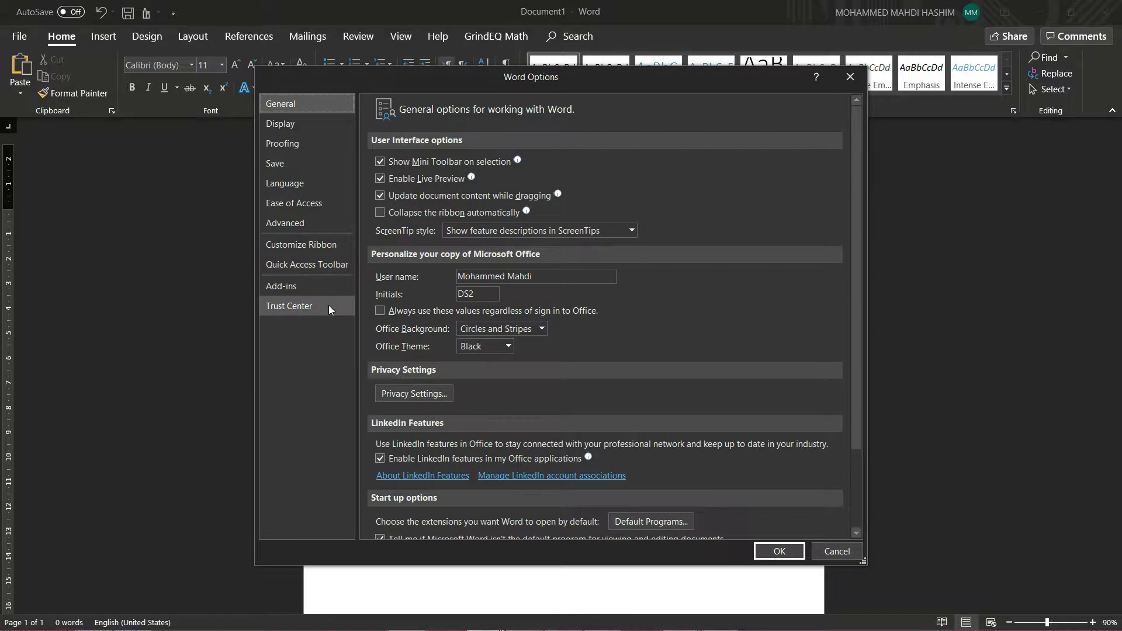
click(509, 348)
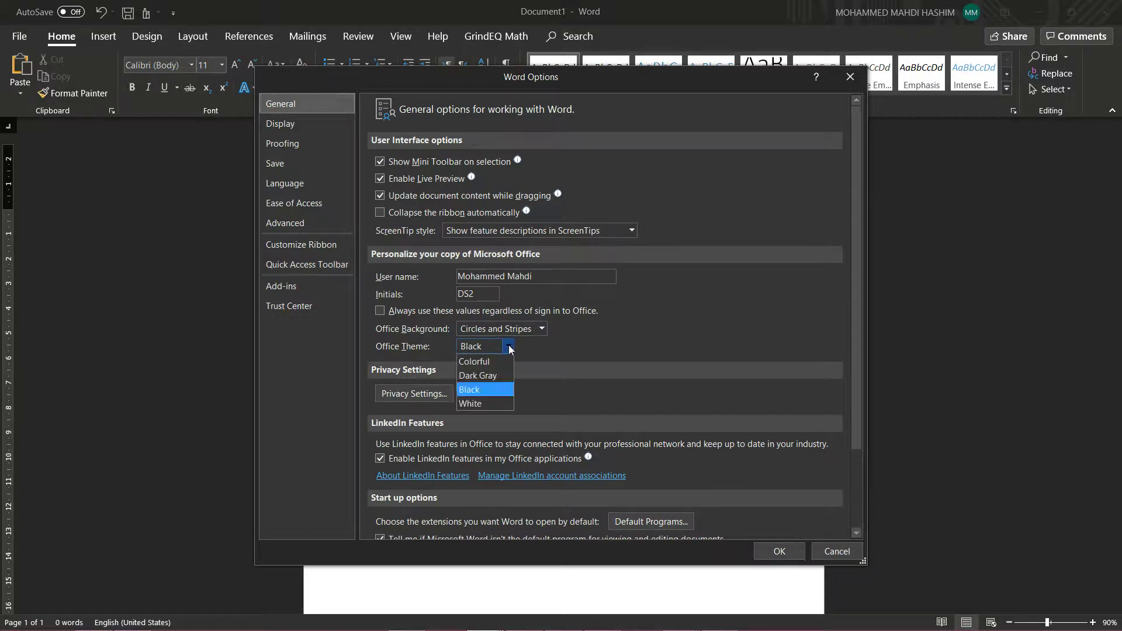
click(496, 360)
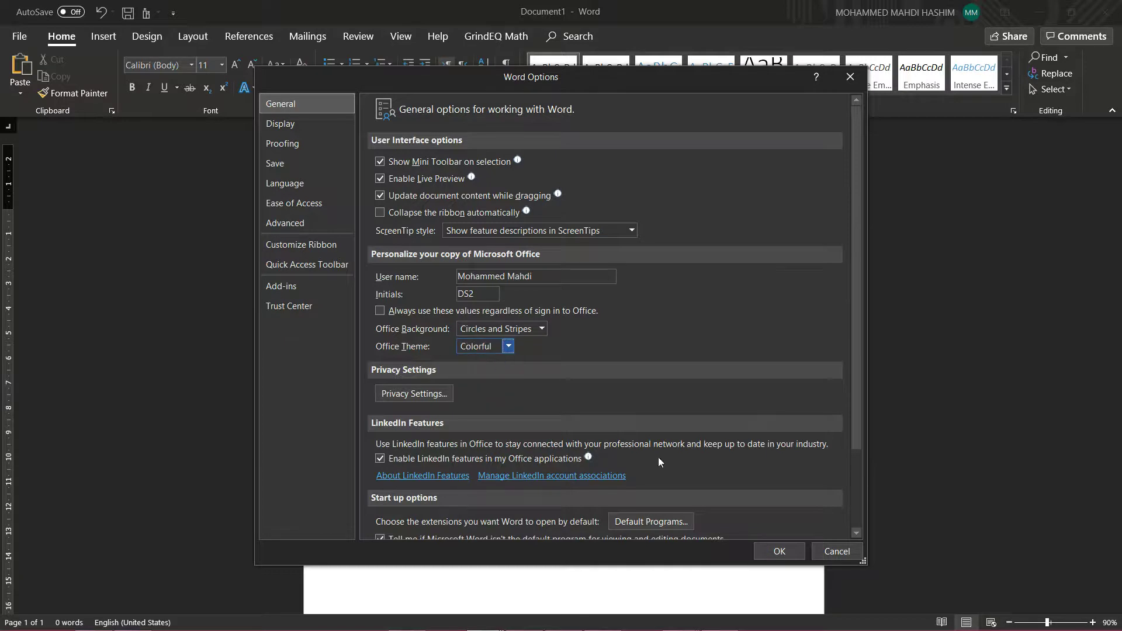
click(777, 551)
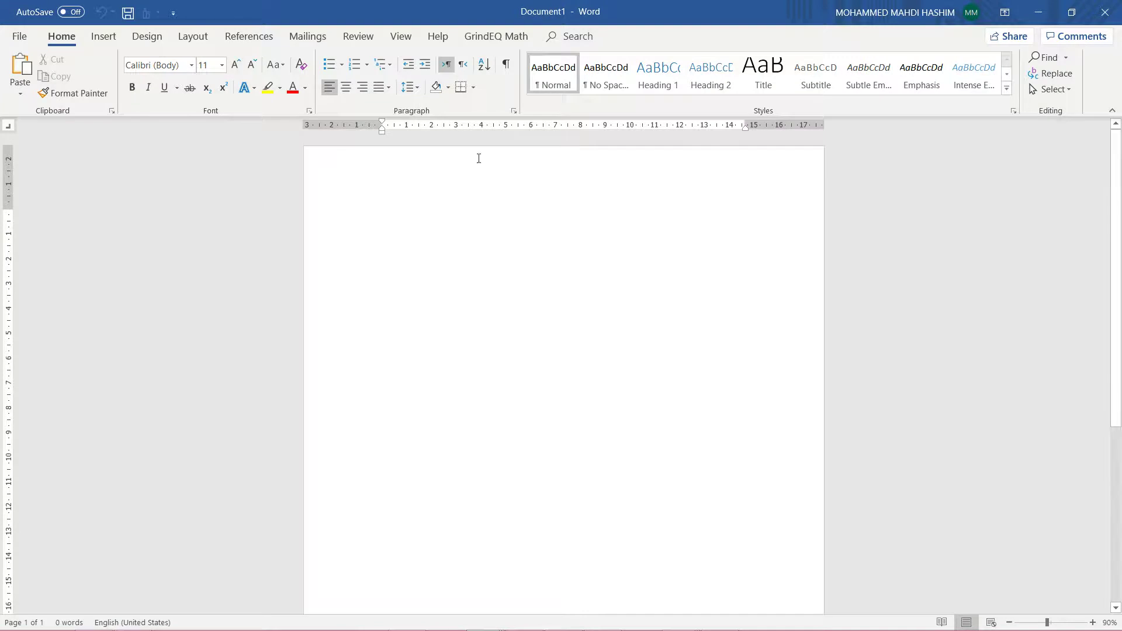
- Reopen Word's general options, set the Office theme to Black and apply the change
click(21, 37)
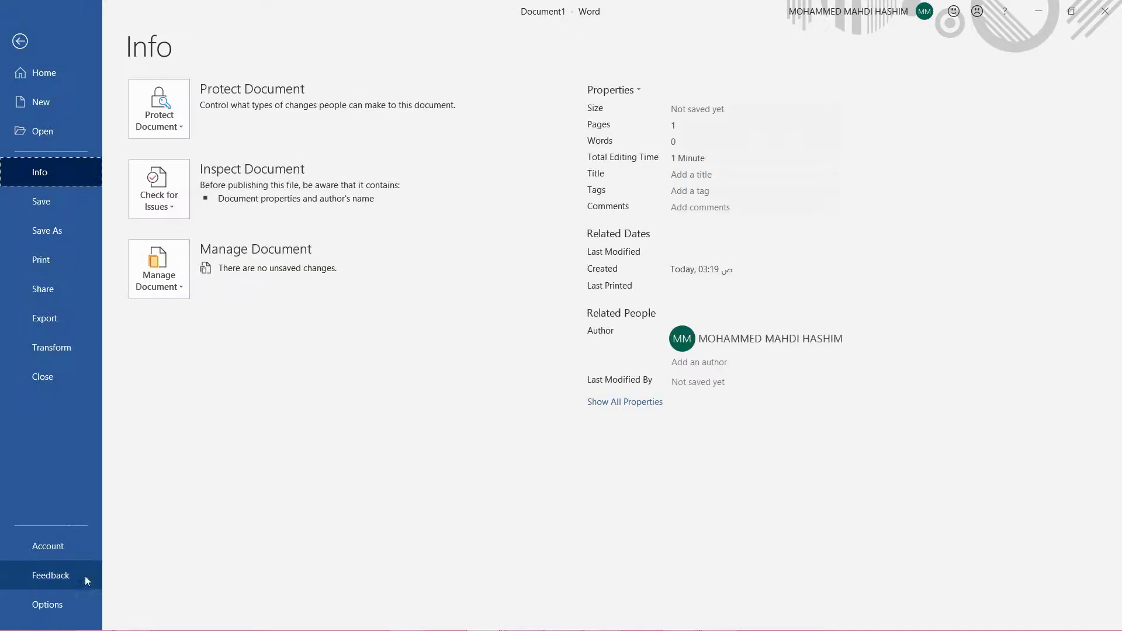
click(64, 599)
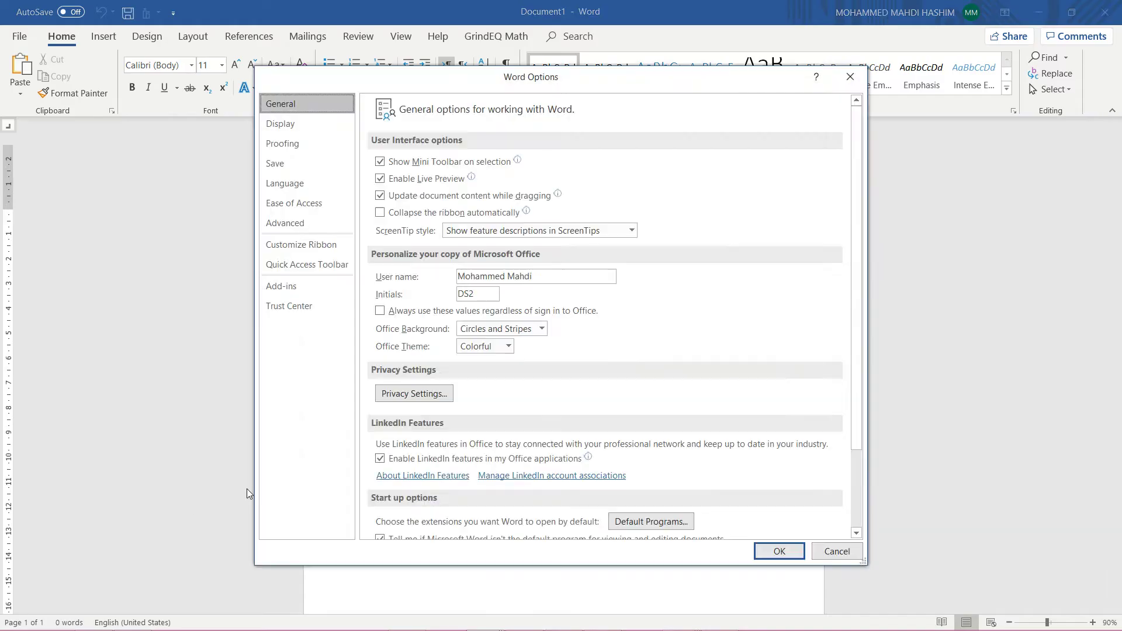
click(508, 346)
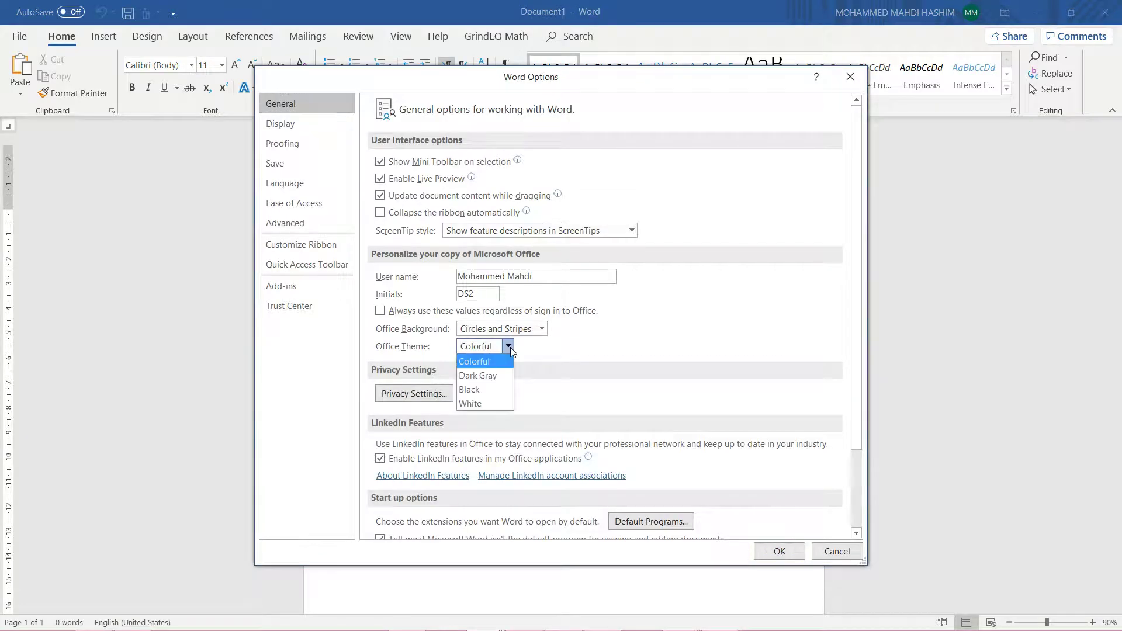
click(492, 391)
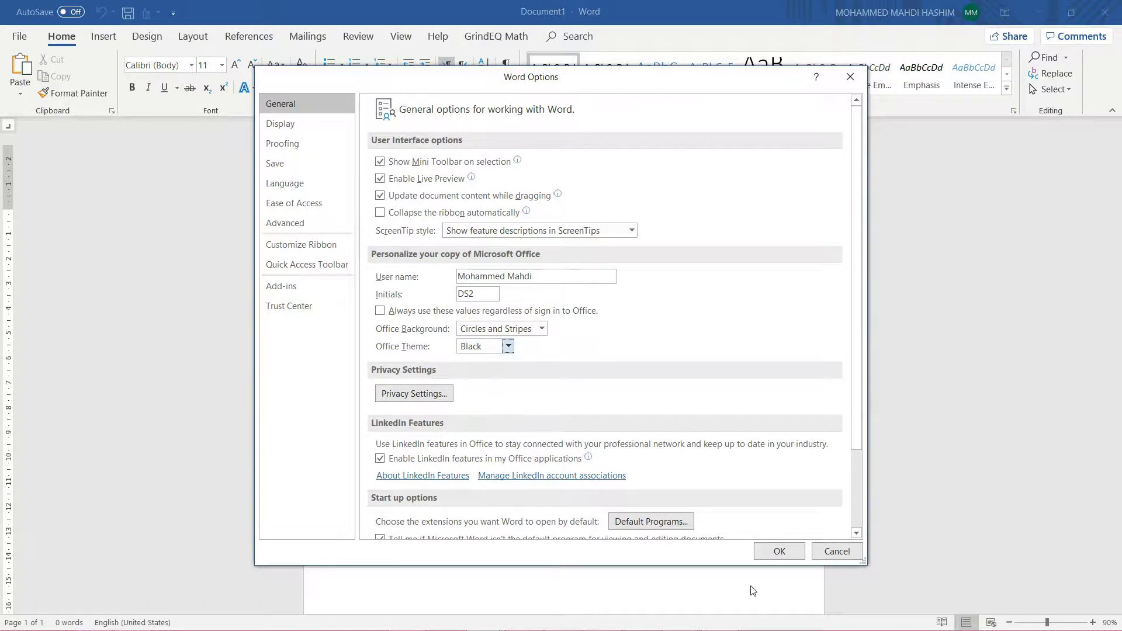
click(782, 552)
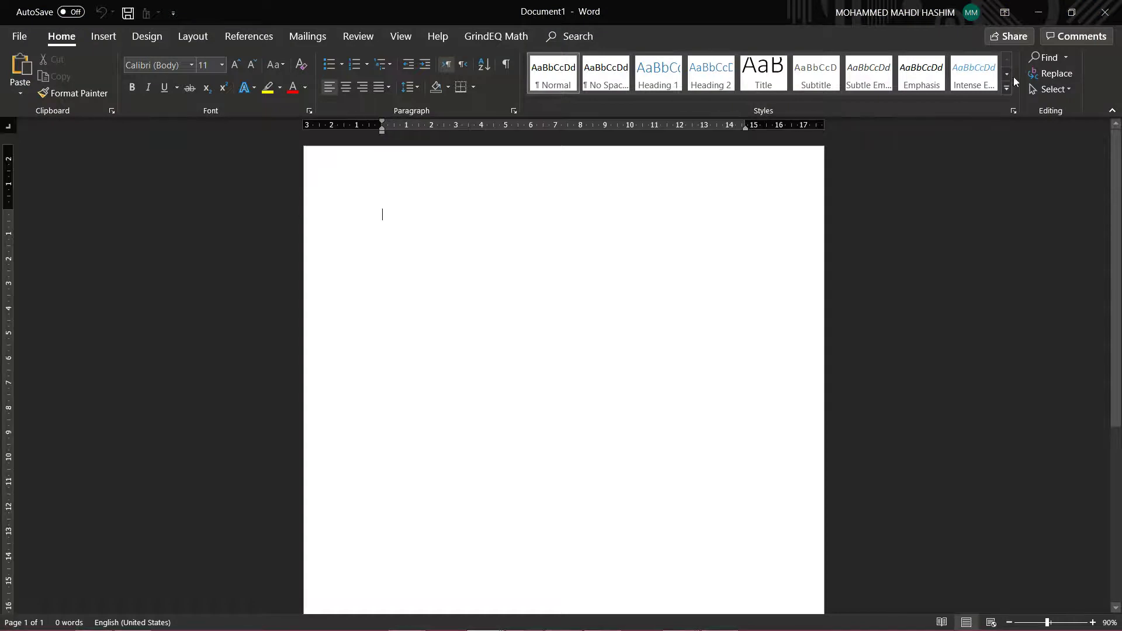
- Minimize the newer Word's Document1 window and switch to New Microsoft Word Document (4) in Word 2010
click(1038, 12)
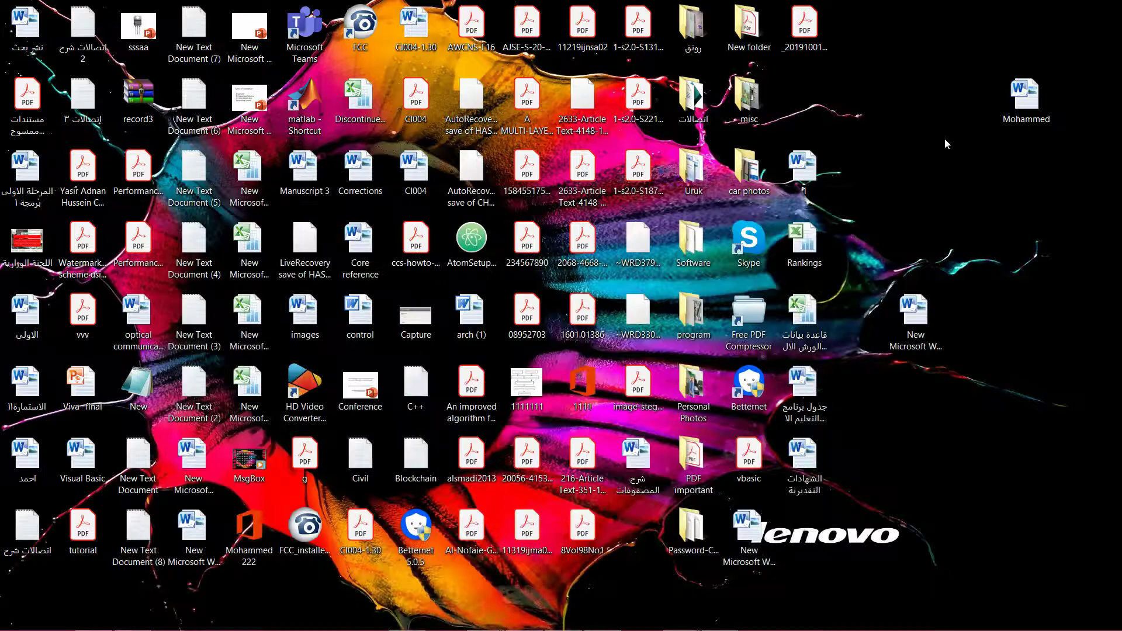
mouse_move(944, 629)
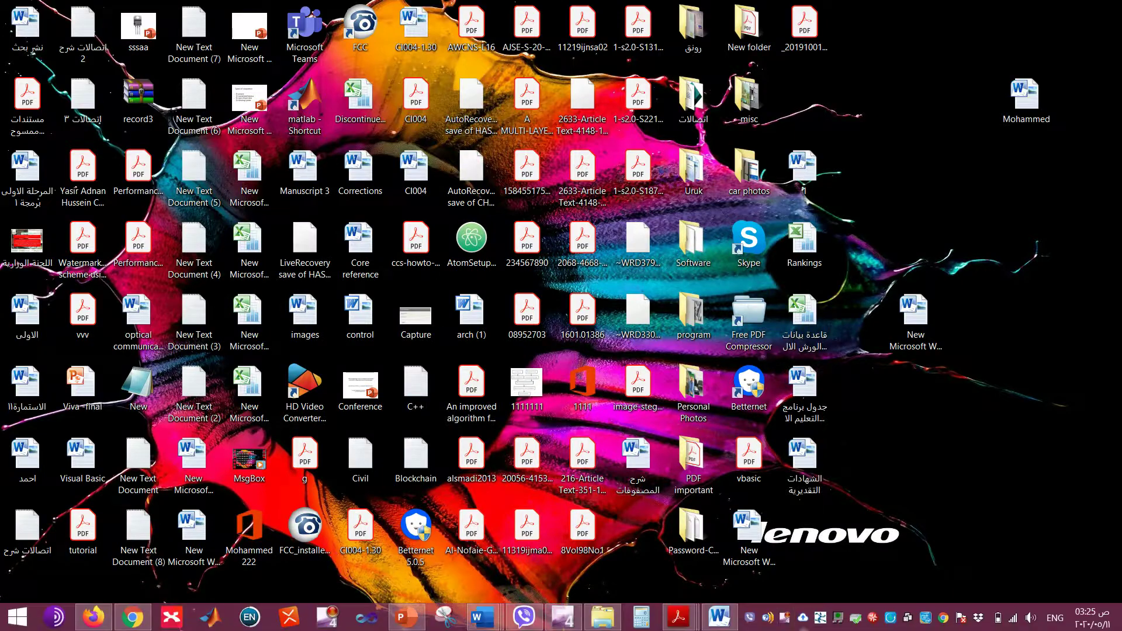
click(720, 619)
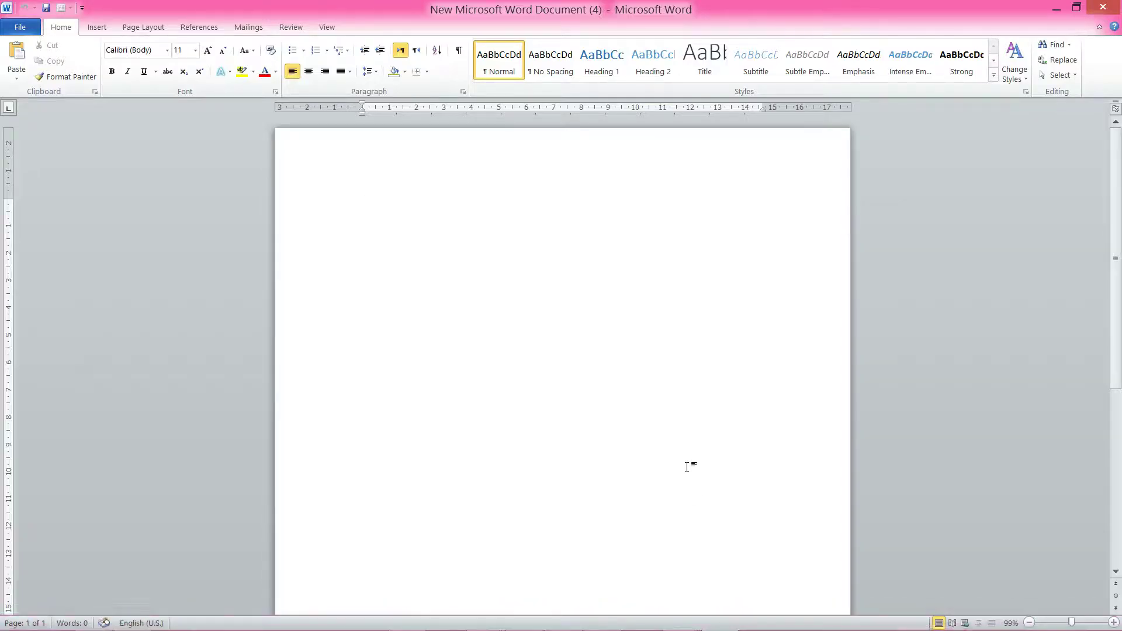
mouse_move(679, 628)
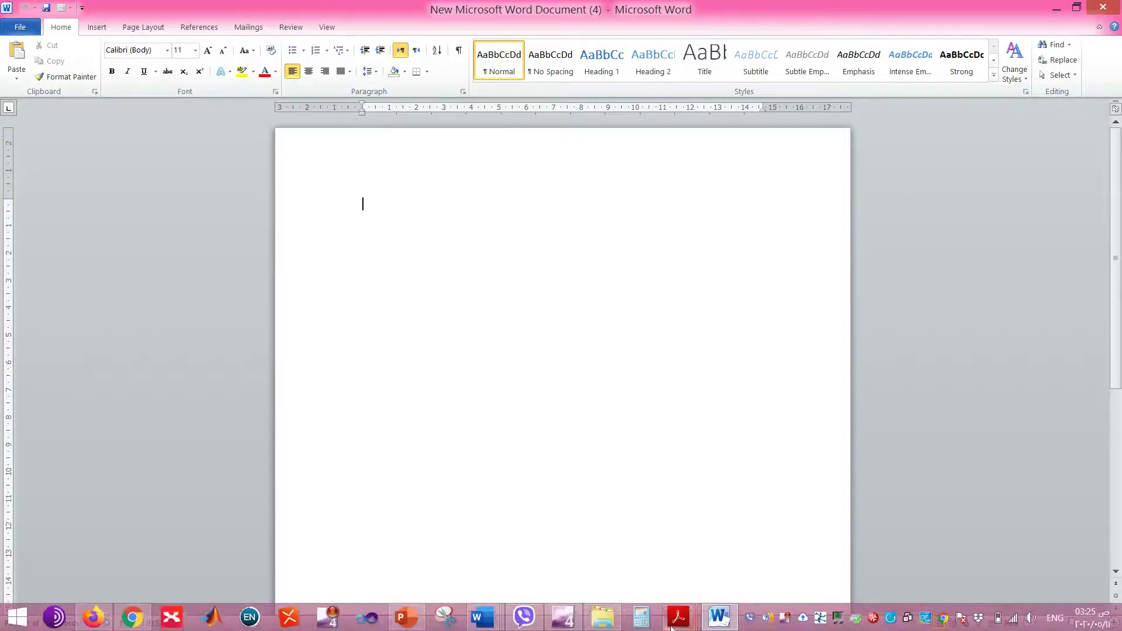